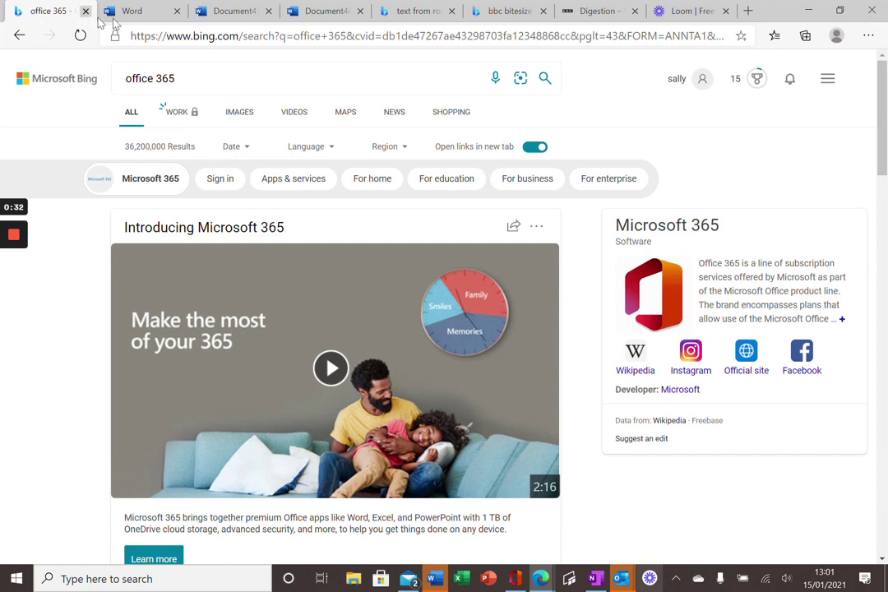
# - Switch from the Bing results to the Word start page with templates and recent documents
pyautogui.click(143, 16)
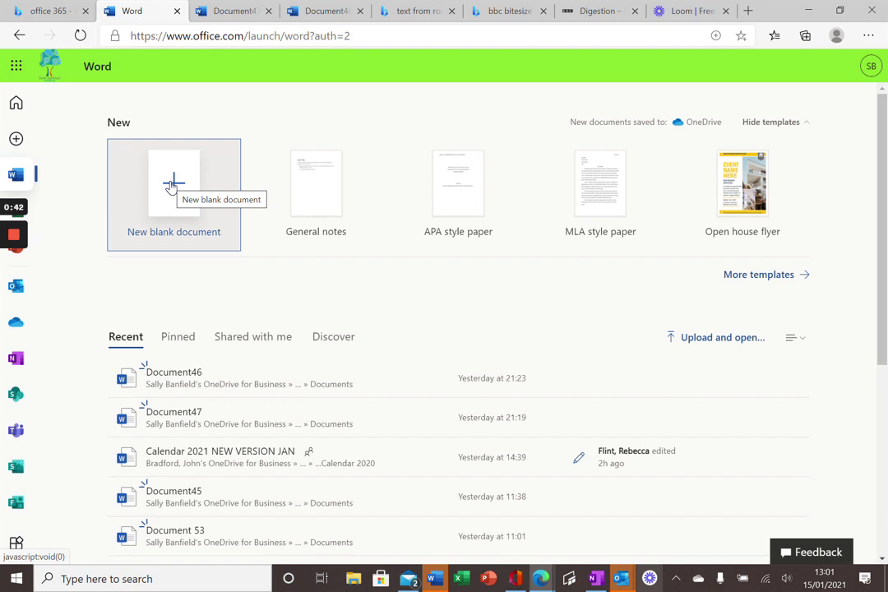
# - Open Document46 with the Capulet and Paris passage and show its viewing options
pyautogui.click(237, 11)
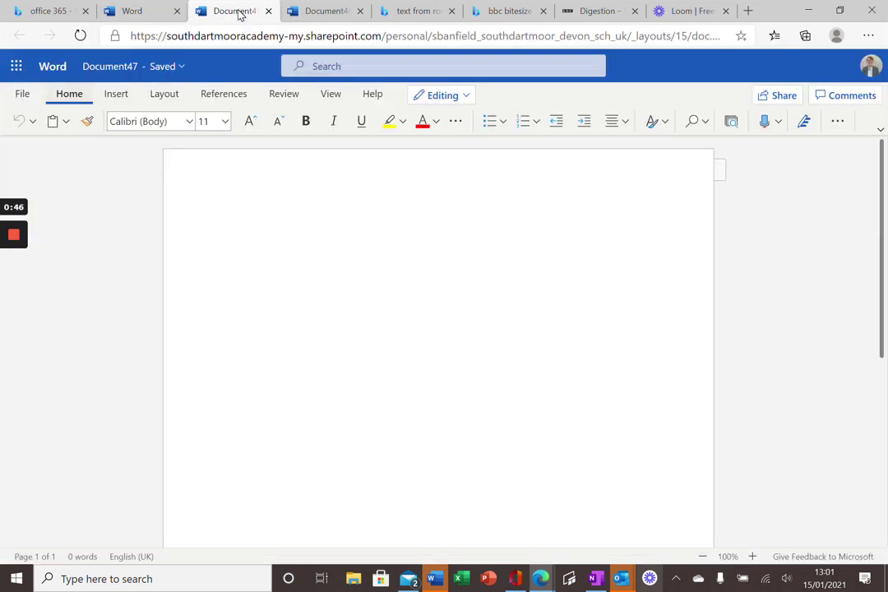
pyautogui.click(327, 13)
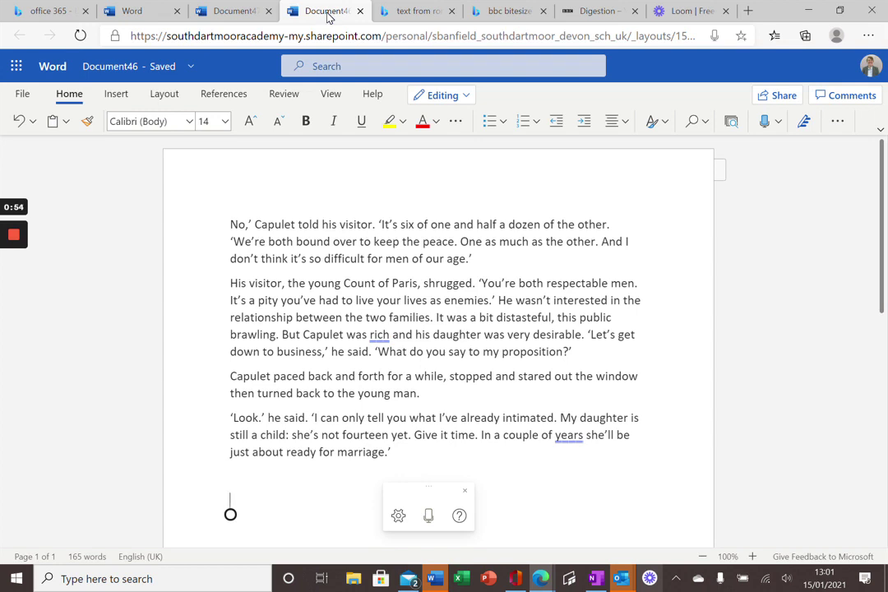
pyautogui.click(332, 97)
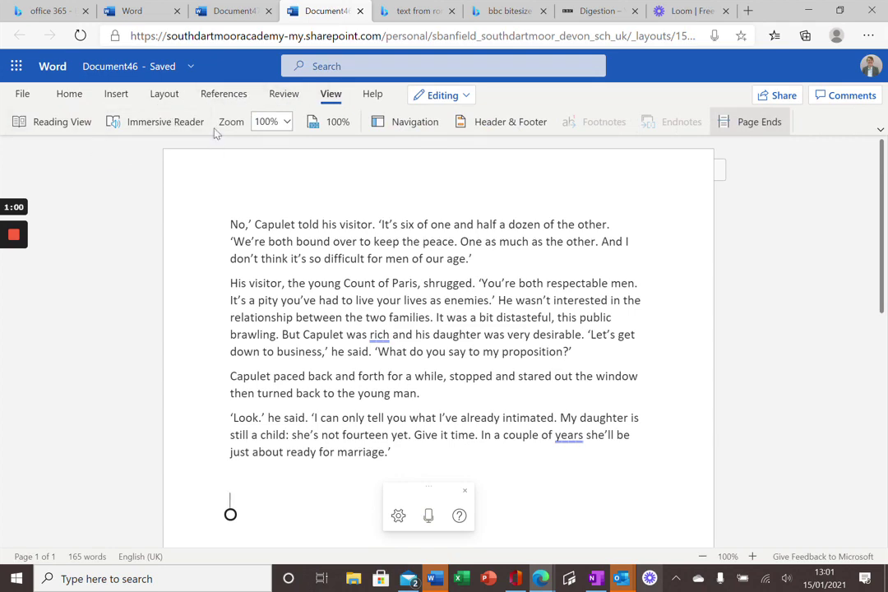
# - Launch Immersive Reader from the View tab for the Capulet story
pyautogui.click(153, 124)
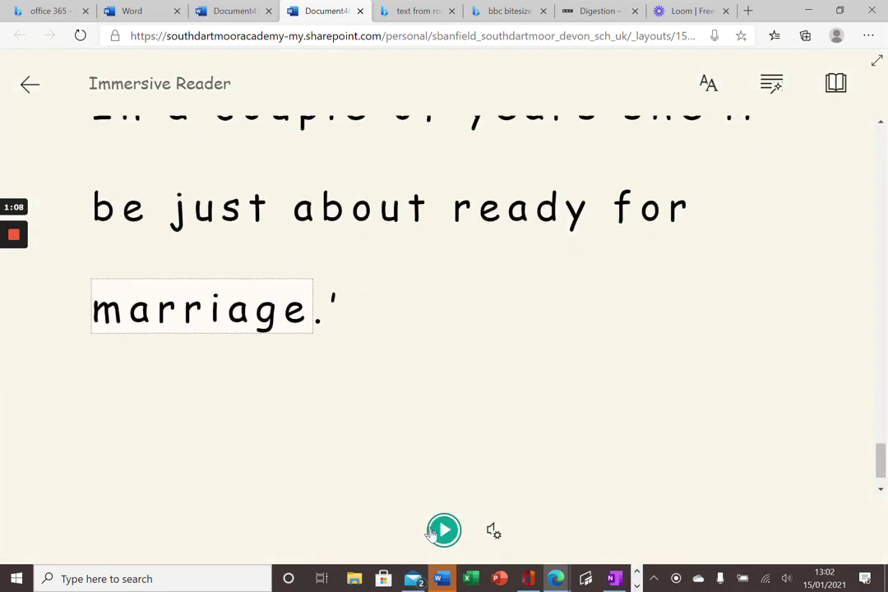
# - From the top, hear 'No' pronounced, then read aloud and pause at 'keep the peace'
pyautogui.scroll(8, 463, 356)
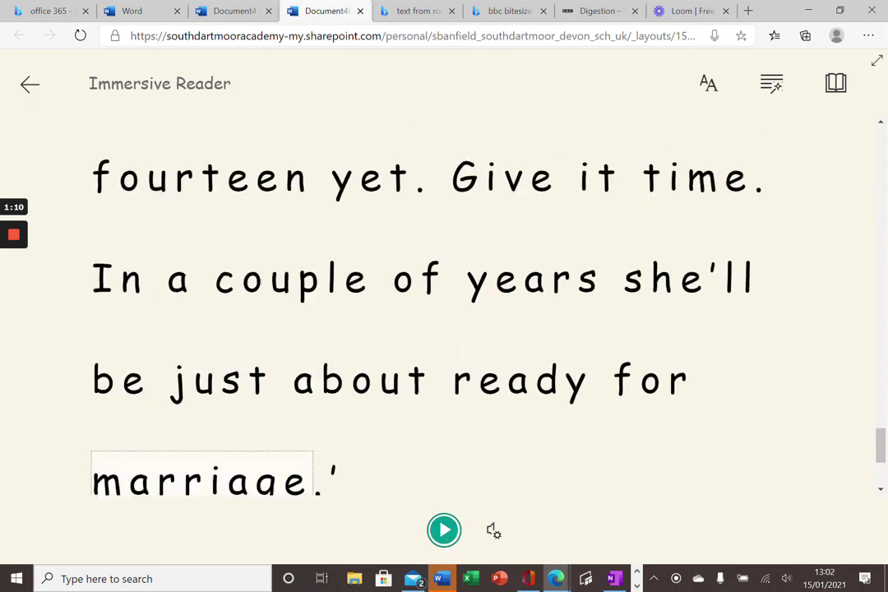
pyautogui.scroll(15, 325, 353)
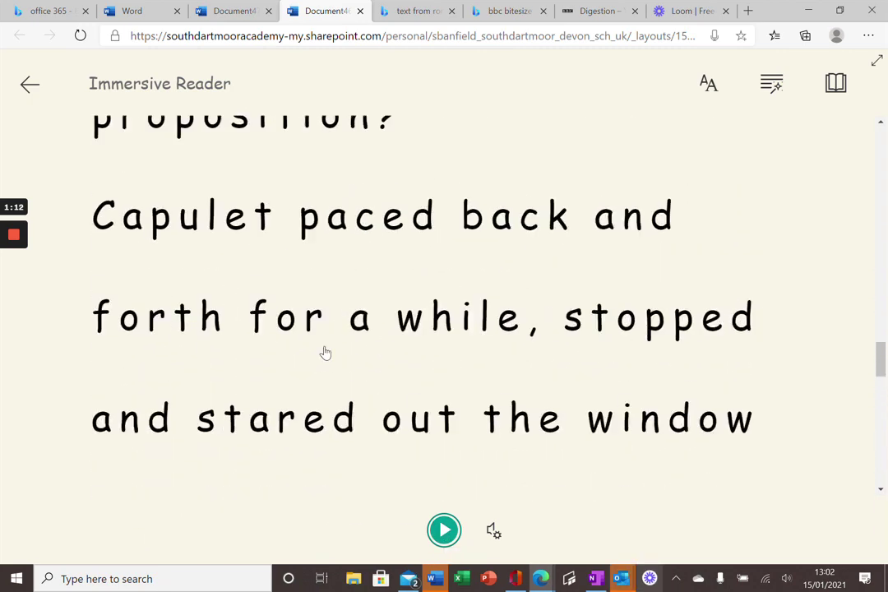
pyautogui.scroll(15, 324, 353)
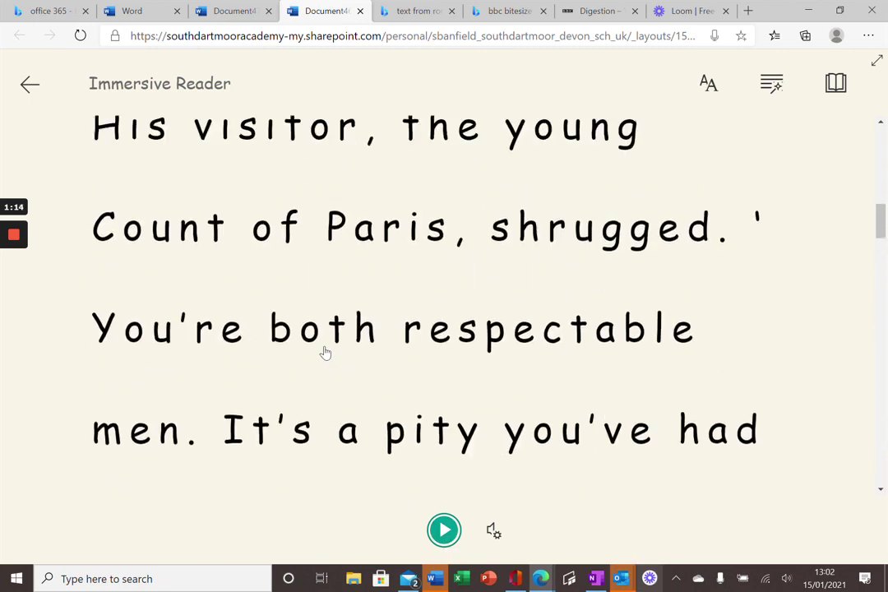
pyautogui.scroll(5, 324, 353)
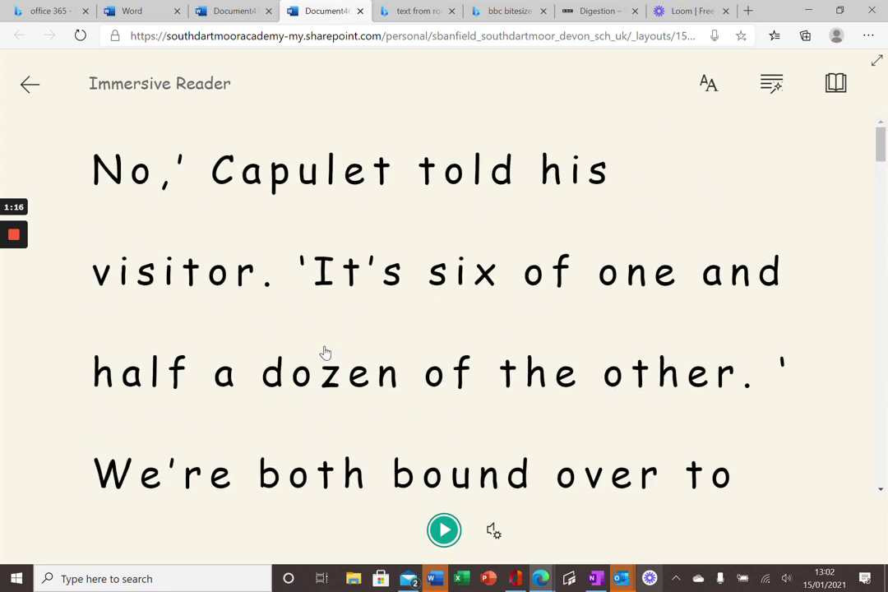
pyautogui.click(95, 171)
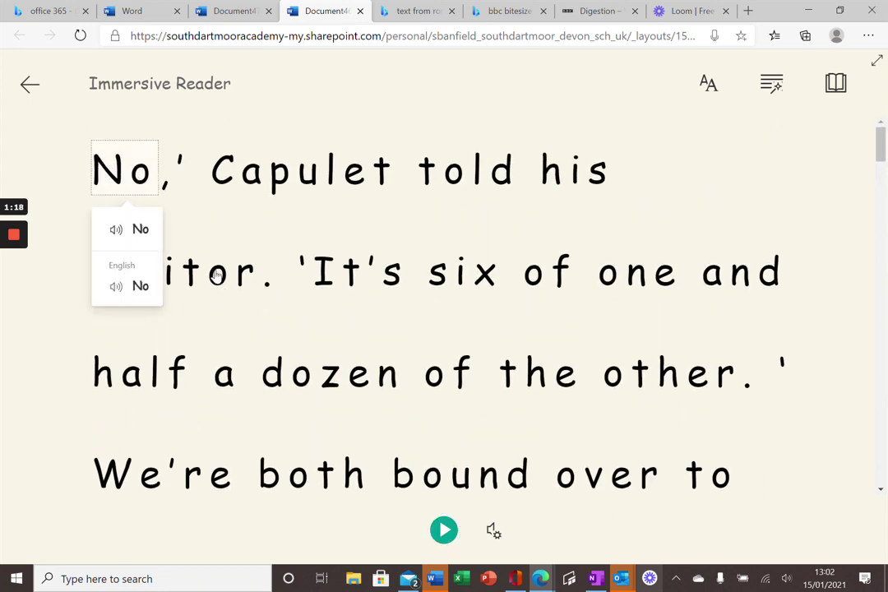
pyautogui.click(444, 530)
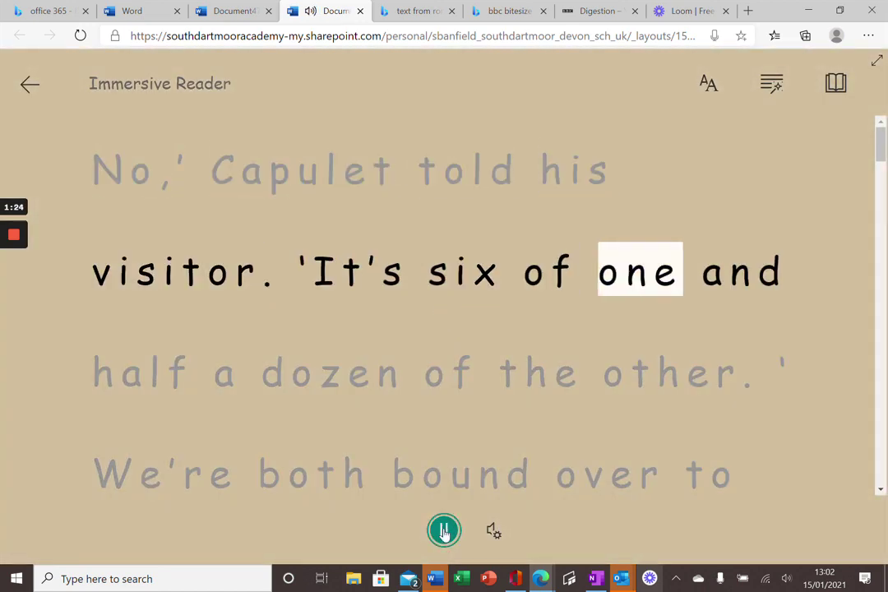
pyautogui.click(444, 531)
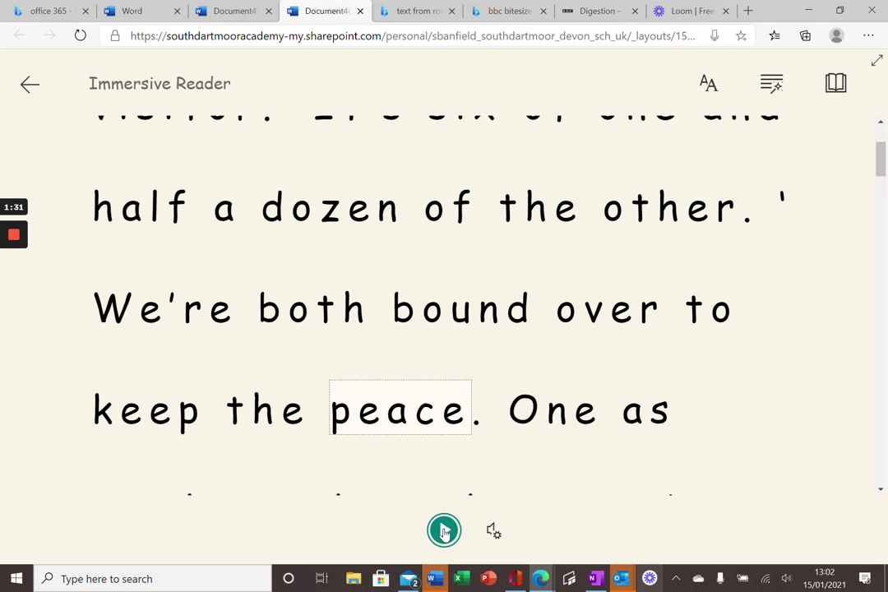
# - Set voice speed to 1.75 and read on, pausing at 'for men of our age'
pyautogui.click(494, 532)
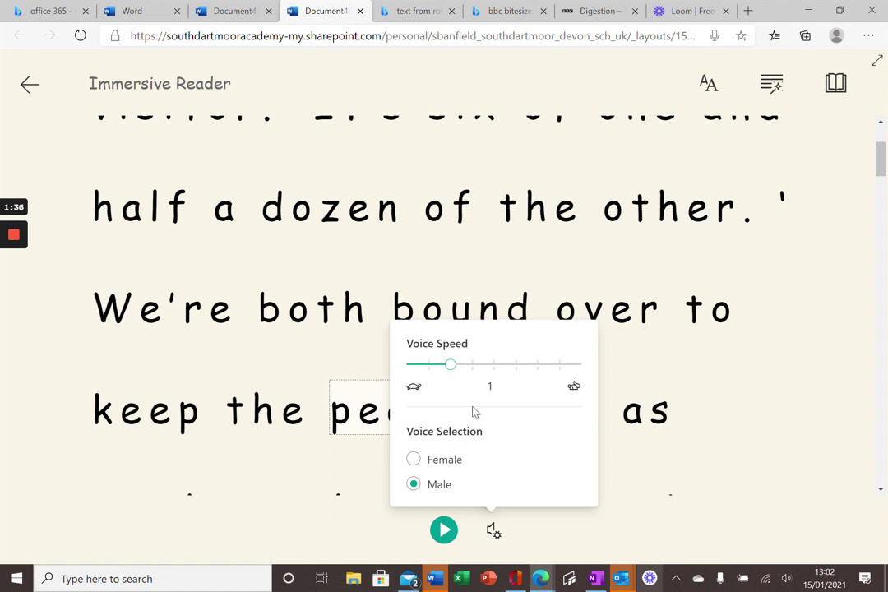
pyautogui.moveTo(452, 368)
pyautogui.mouseDown()
pyautogui.moveTo(531, 368)
pyautogui.moveTo(452, 370)
pyautogui.mouseUp()
pyautogui.click(444, 532)
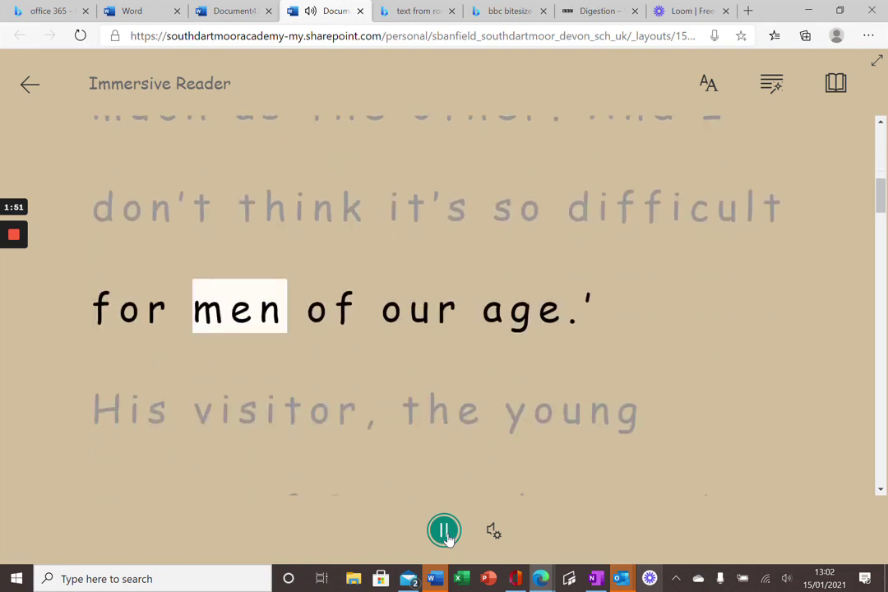
pyautogui.click(444, 530)
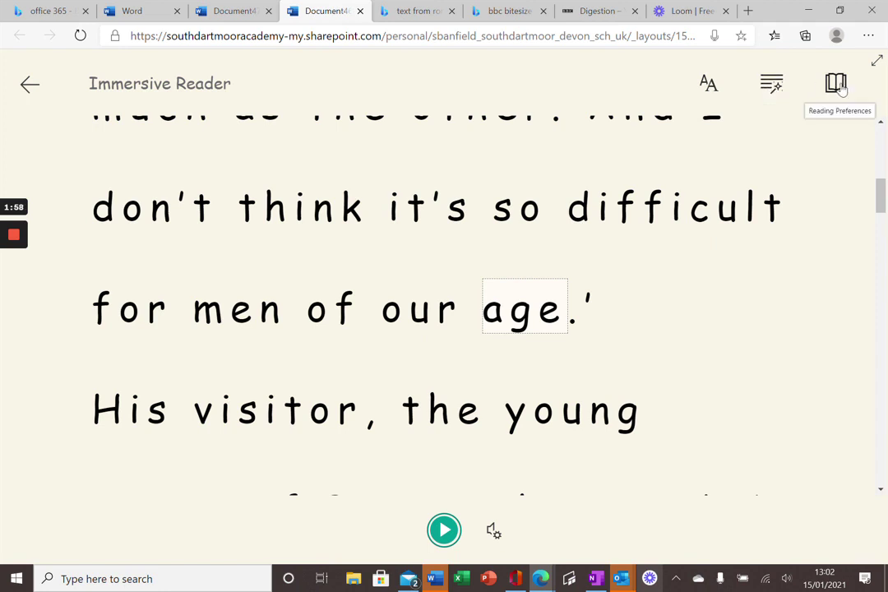
# - Set reader text to size 48 in Comic Sans with increased spacing on
pyautogui.click(707, 83)
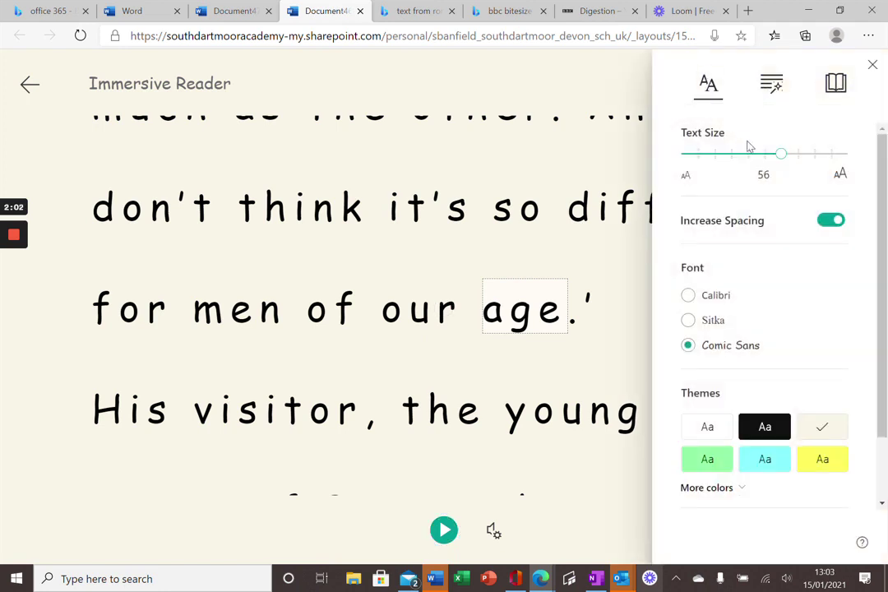
pyautogui.moveTo(781, 157)
pyautogui.mouseDown()
pyautogui.moveTo(704, 155)
pyautogui.moveTo(796, 154)
pyautogui.mouseUp()
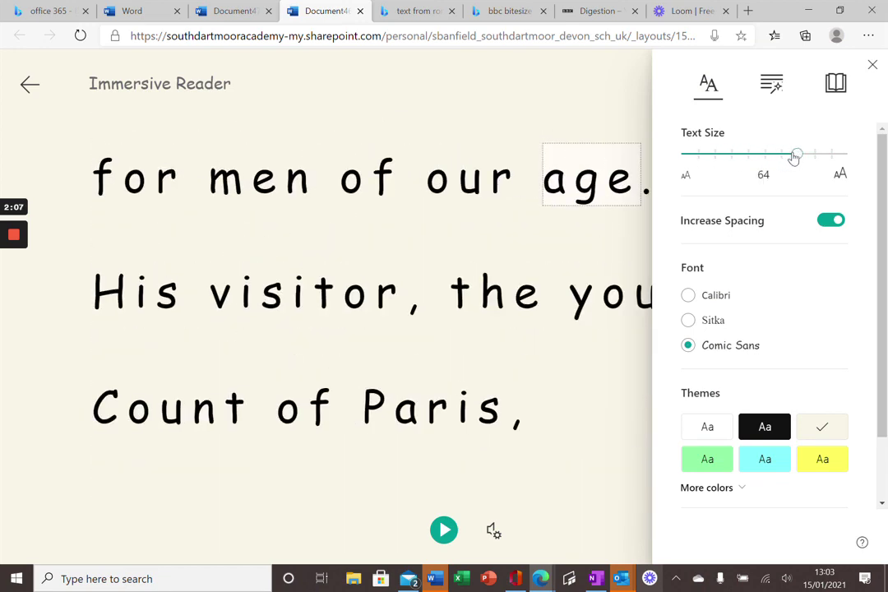
pyautogui.click(833, 222)
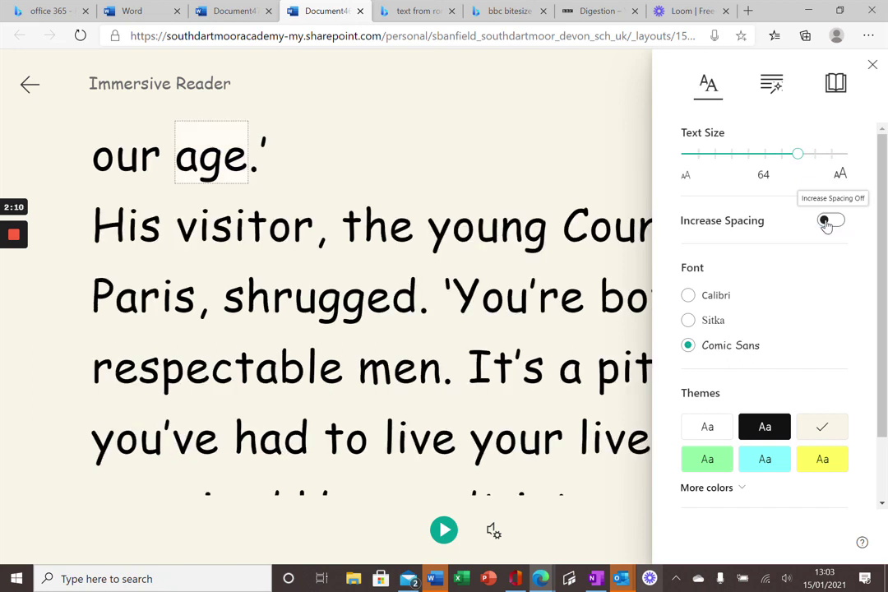
pyautogui.click(832, 222)
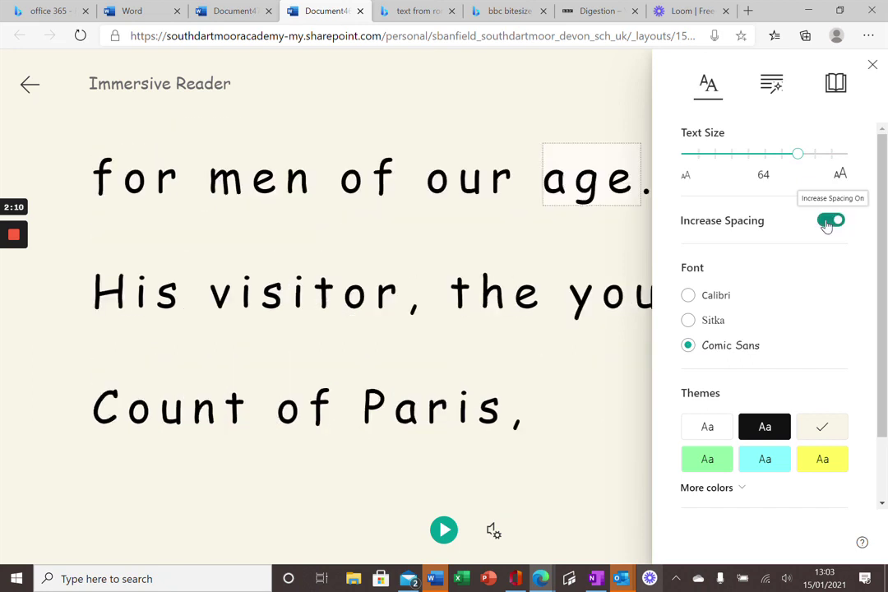
pyautogui.click(688, 296)
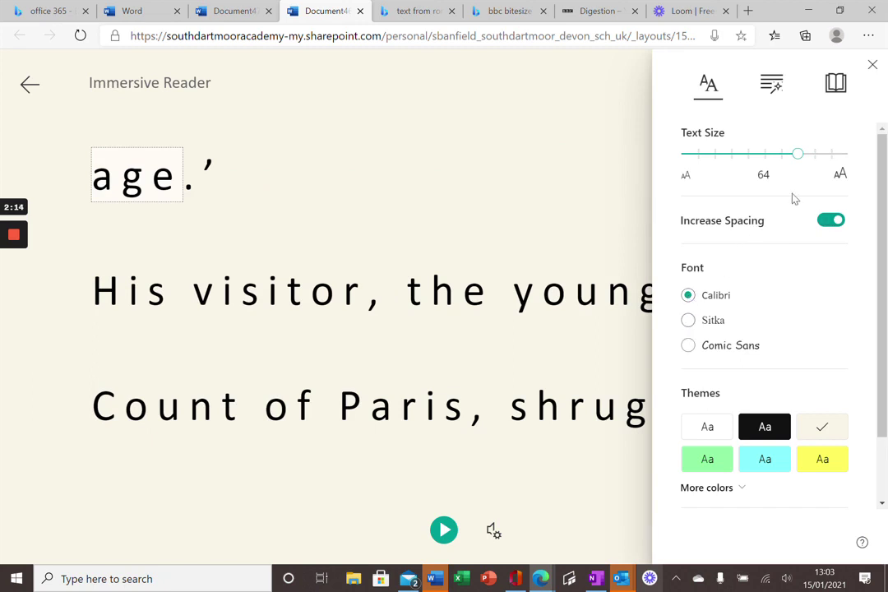
pyautogui.moveTo(800, 159); pyautogui.dragTo(762, 164)
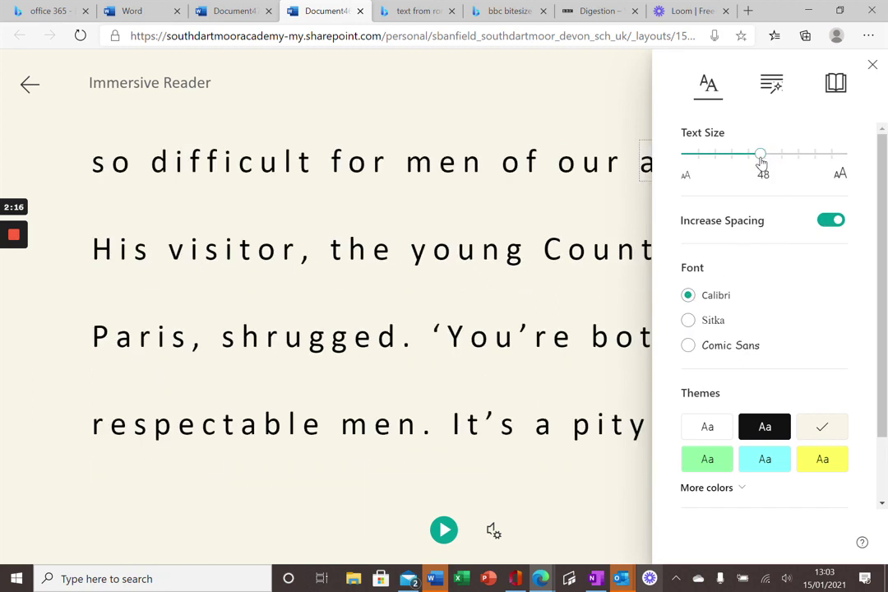
pyautogui.click(691, 346)
# - Try the green, dark and blue themes, settling on the sepia theme
pyautogui.click(707, 460)
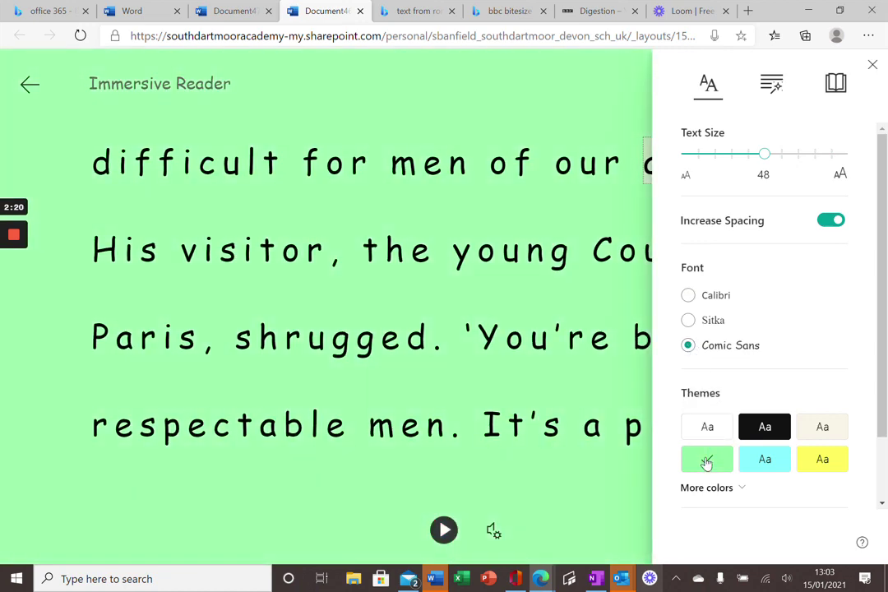
pyautogui.click(767, 427)
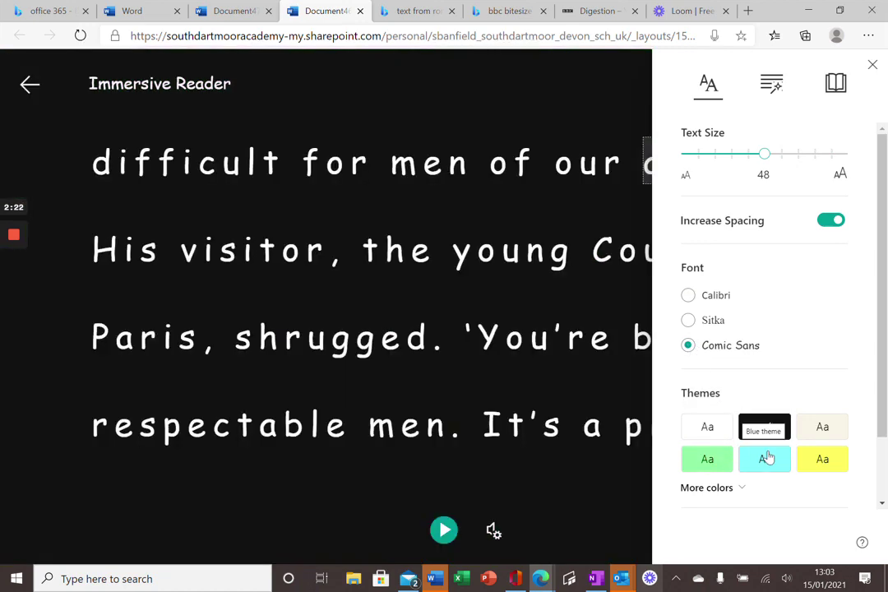
pyautogui.click(767, 470)
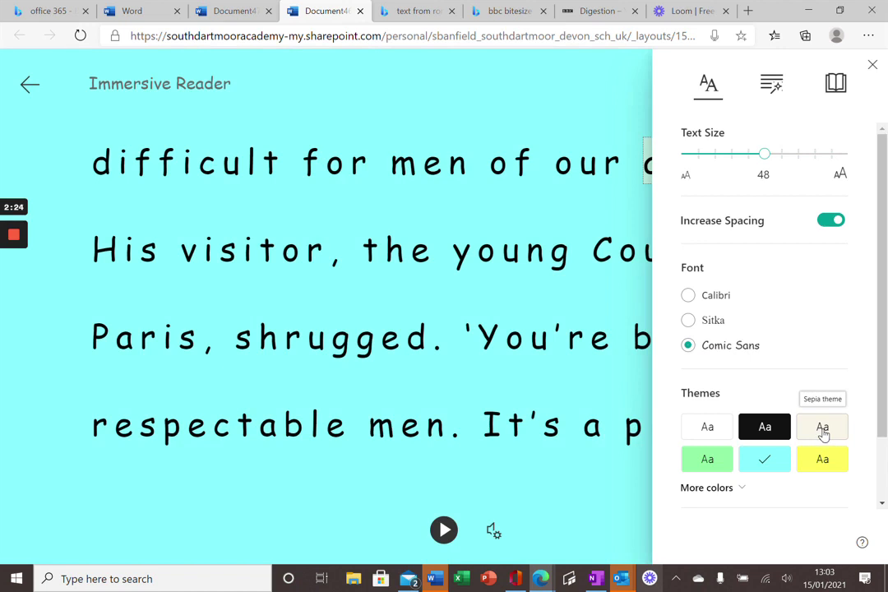
pyautogui.click(822, 433)
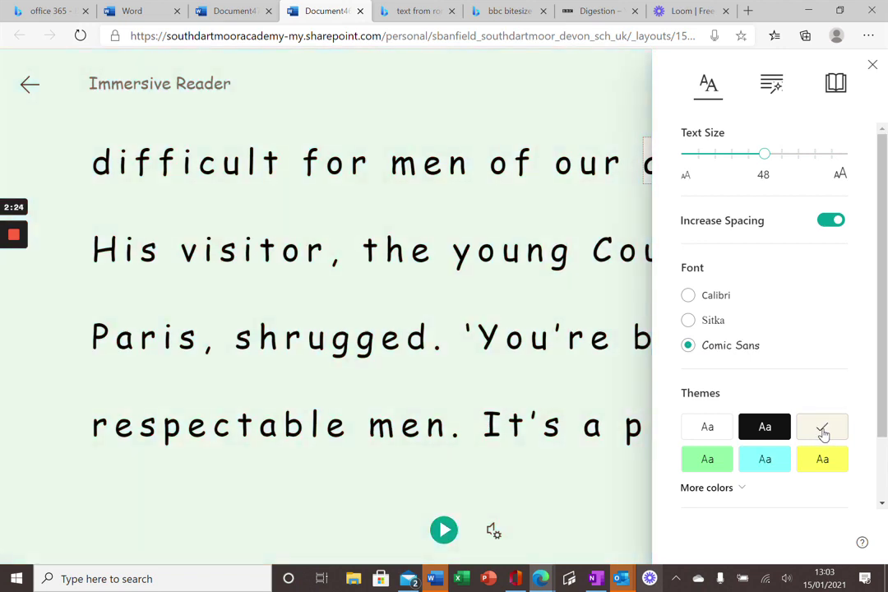
# - In Grammar Options, show syllable breaks in the passage, then remove them
pyautogui.click(773, 86)
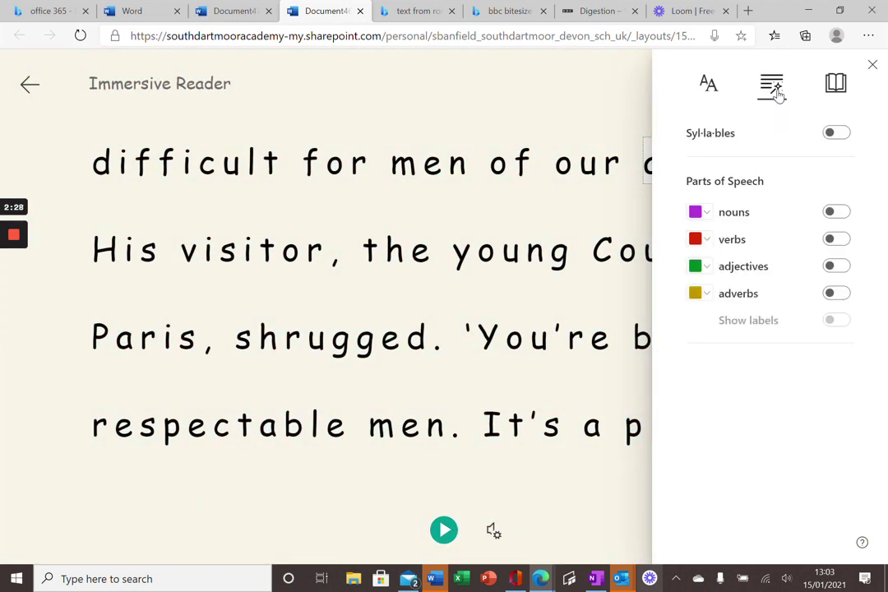
pyautogui.rightClick(830, 141)
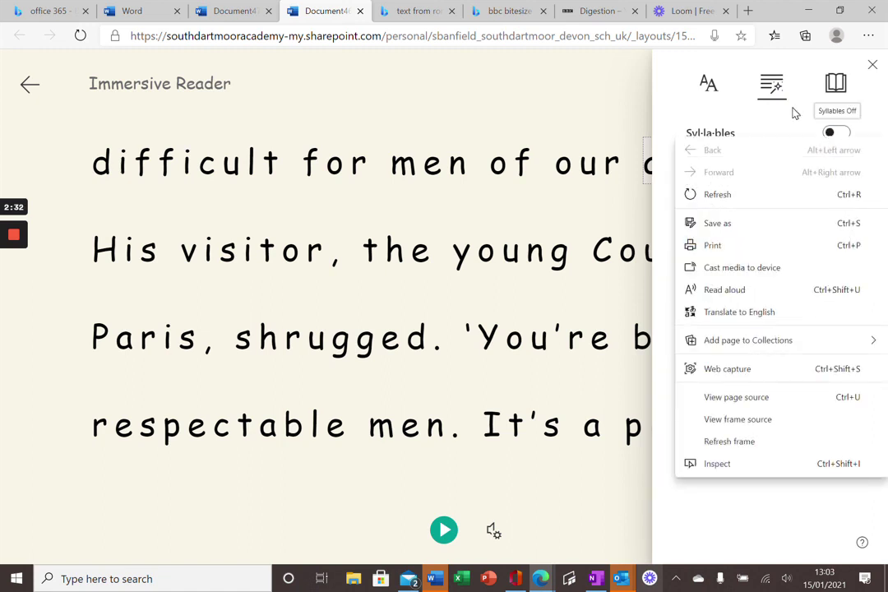
pyautogui.press('Escape')
pyautogui.click(830, 133)
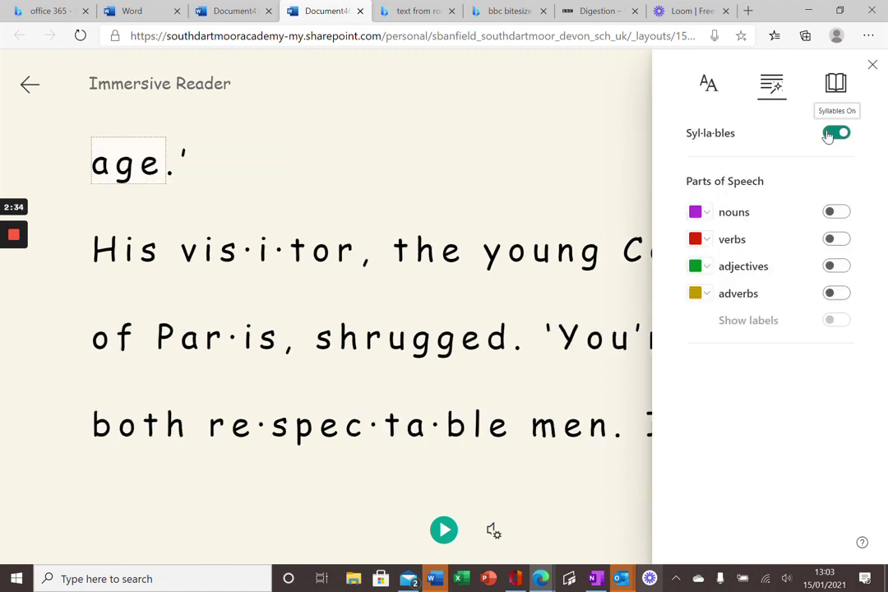
pyautogui.click(836, 135)
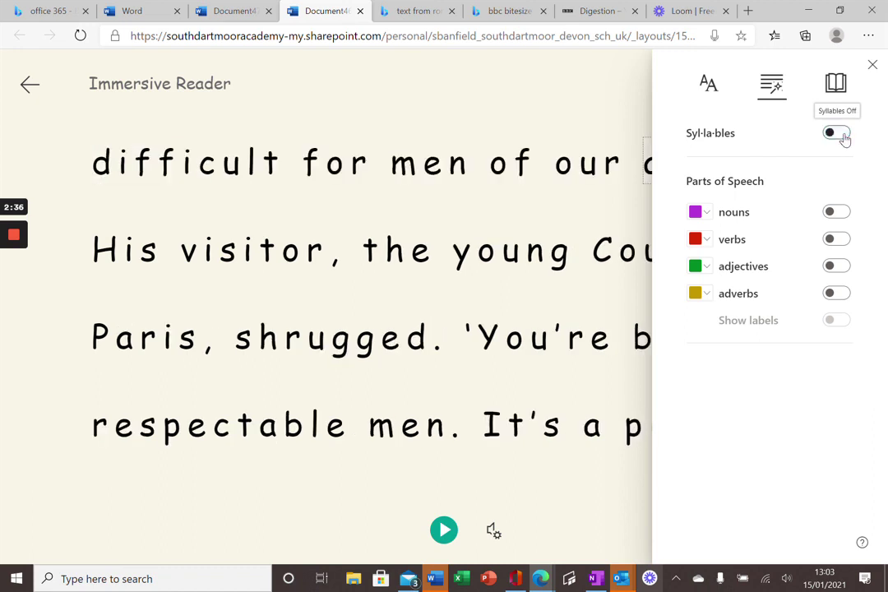
# - Preview noun, verb, adjective and adverb colouring, turning each off again
pyautogui.click(831, 214)
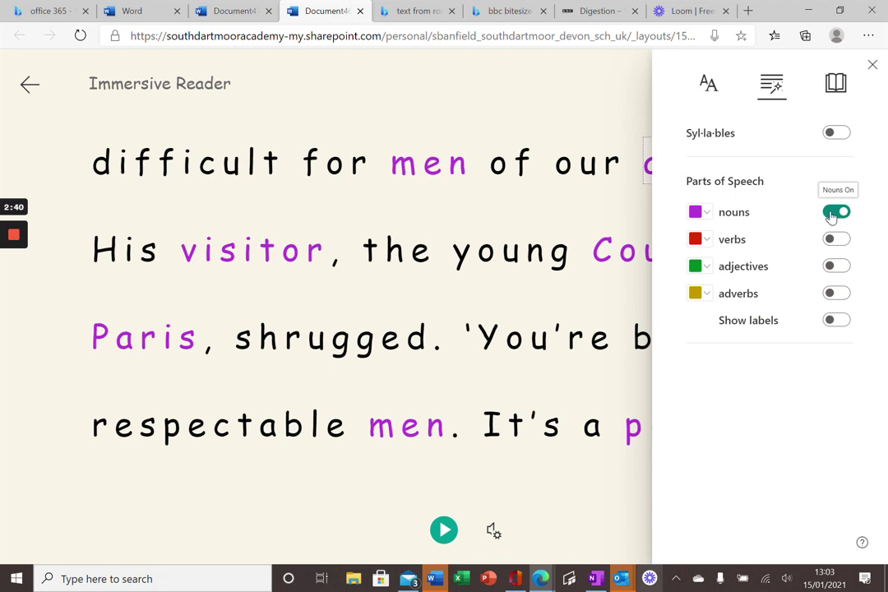
pyautogui.rightClick(831, 213)
pyautogui.press('Escape')
pyautogui.click(833, 213)
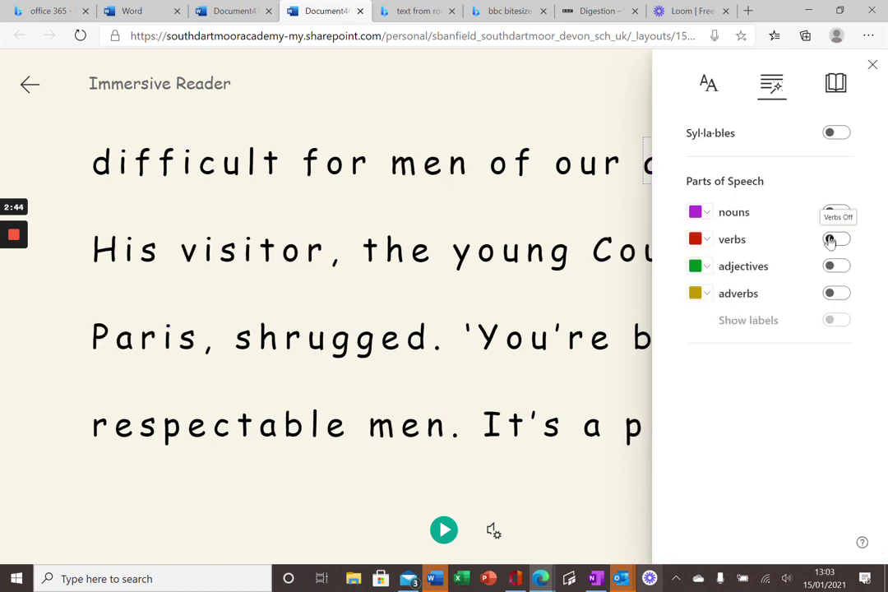
pyautogui.click(833, 240)
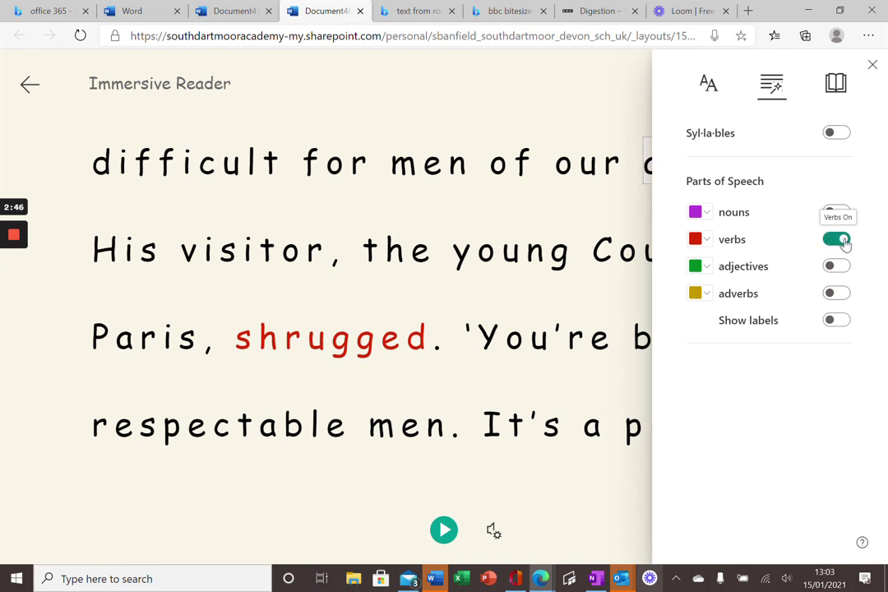
pyautogui.click(843, 242)
pyautogui.click(831, 268)
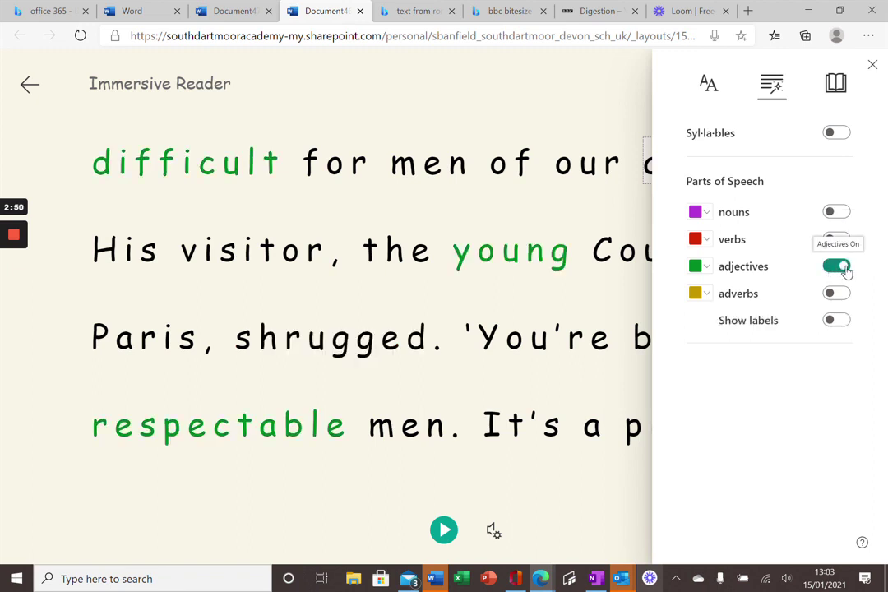
pyautogui.click(844, 268)
pyautogui.click(832, 294)
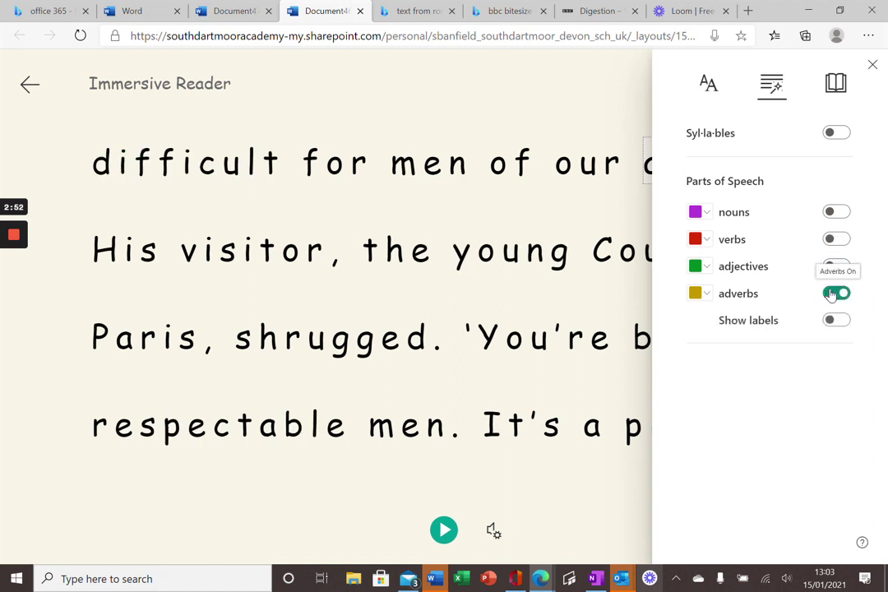
pyautogui.click(839, 294)
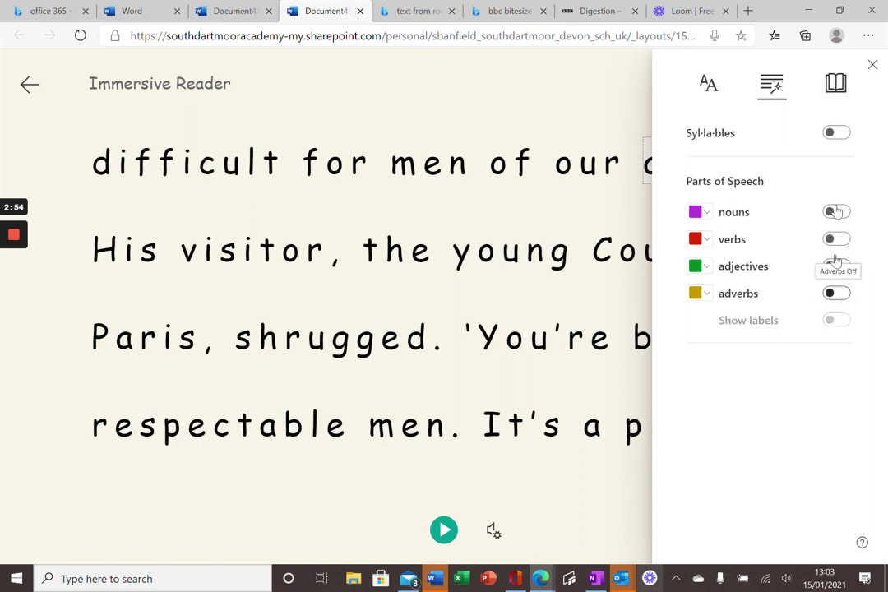
# - Read aloud with one-line Line Focus to 'shrugged', then switch Line Focus off
pyautogui.click(836, 86)
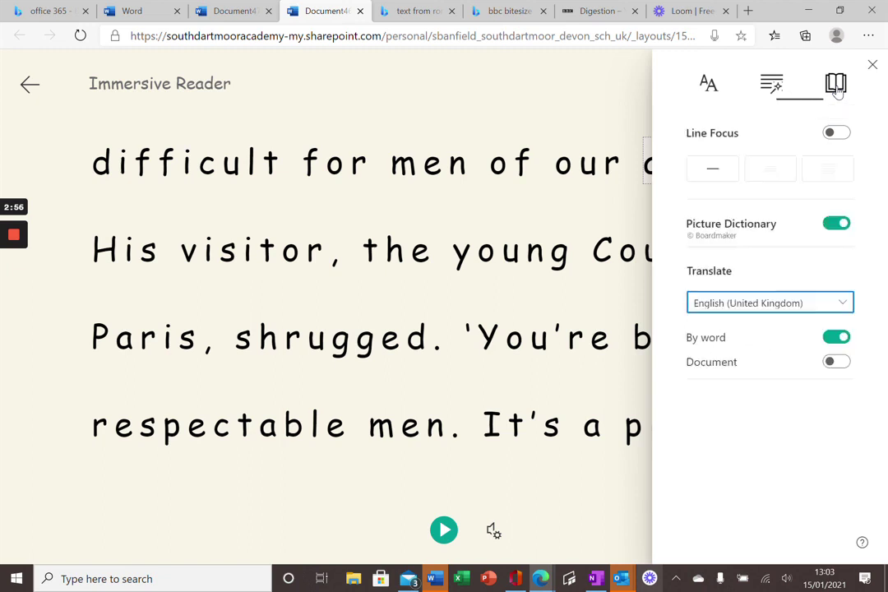
pyautogui.click(713, 174)
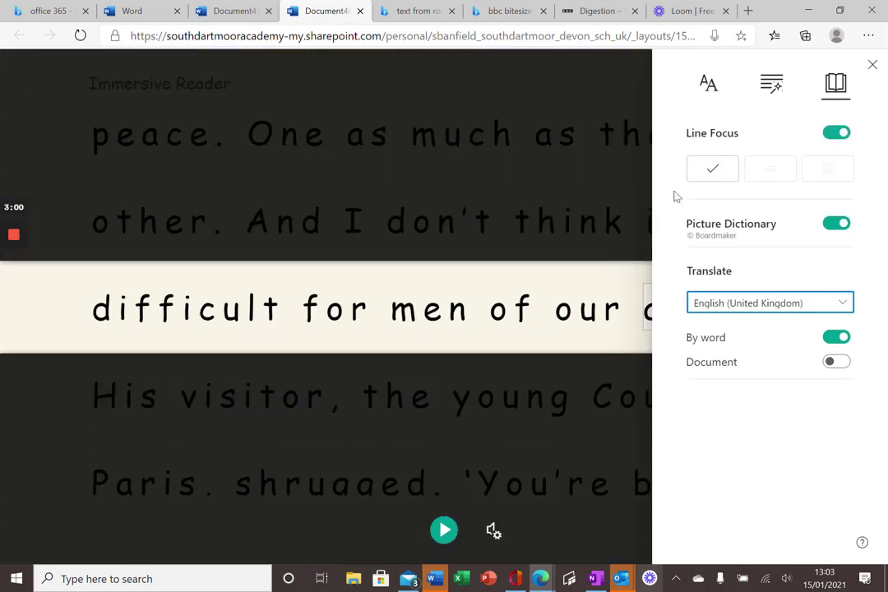
pyautogui.click(443, 531)
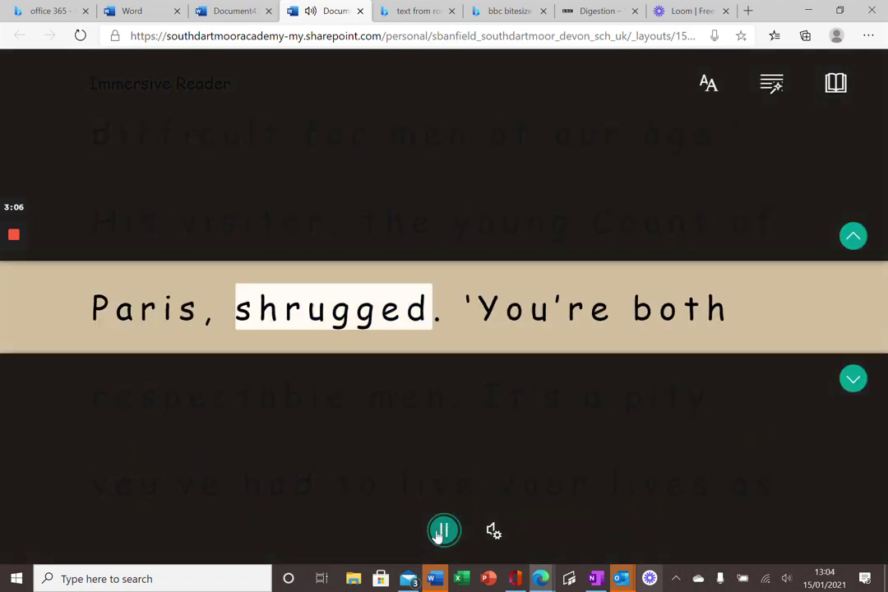
pyautogui.click(442, 533)
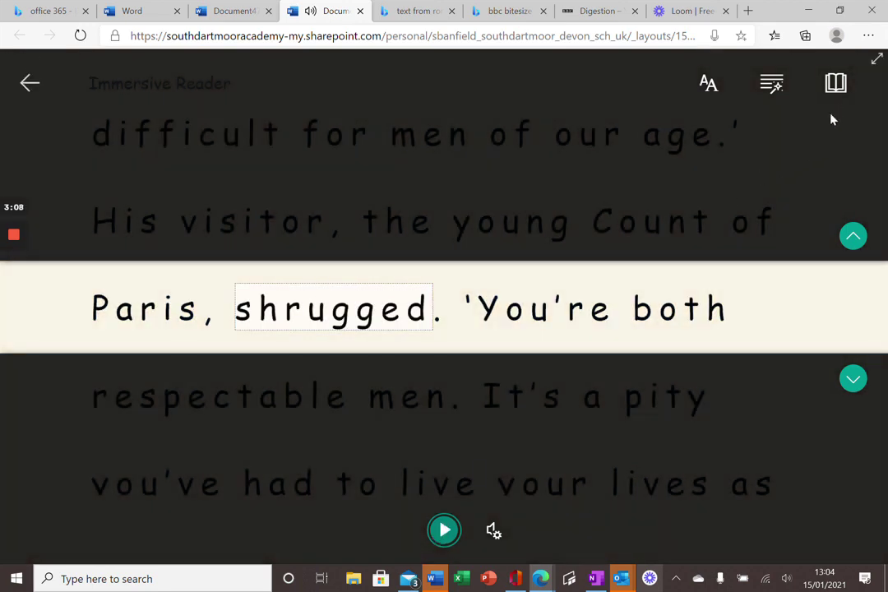
pyautogui.click(838, 84)
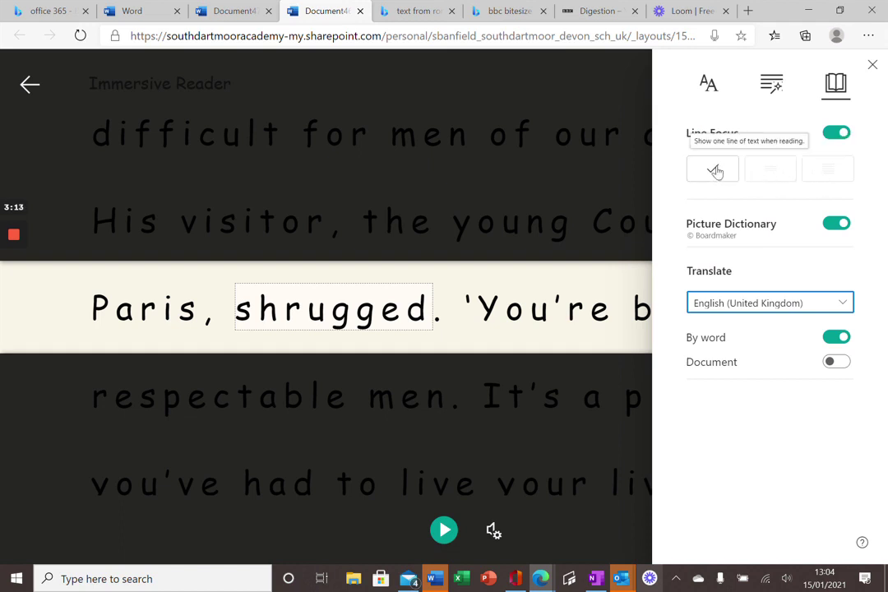
pyautogui.click(837, 137)
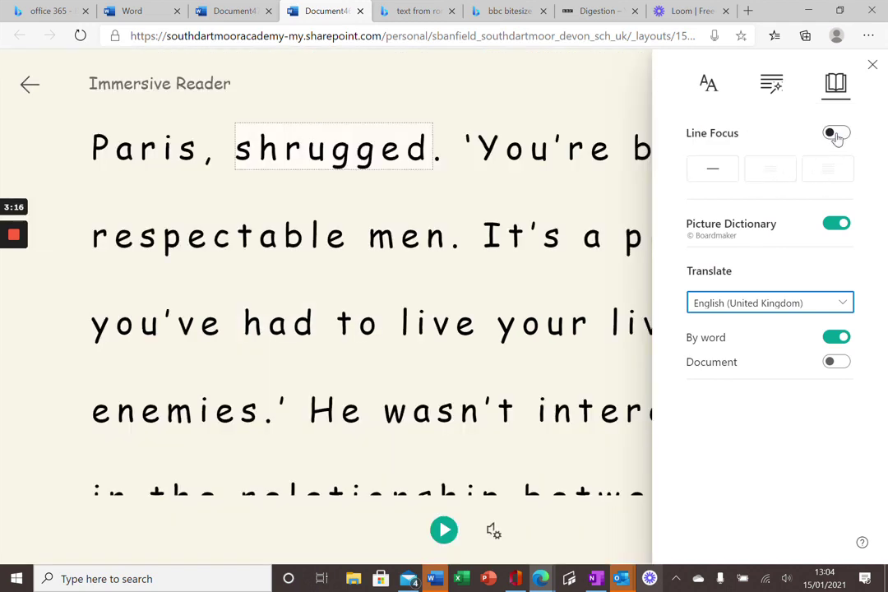
# - Choose Arabic (Saudi Arabia) as the translation language and turn on Document translation
pyautogui.click(847, 305)
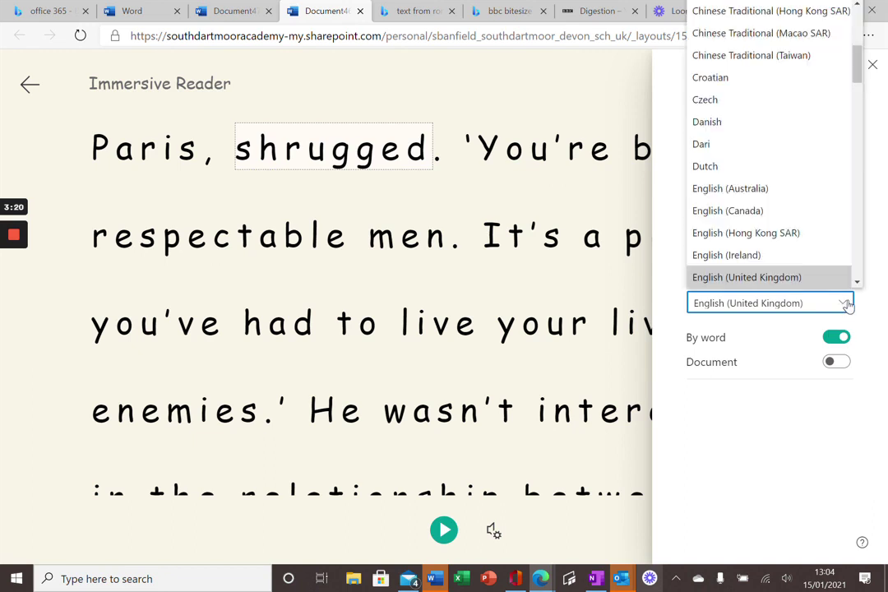
pyautogui.scroll(4, 802, 152)
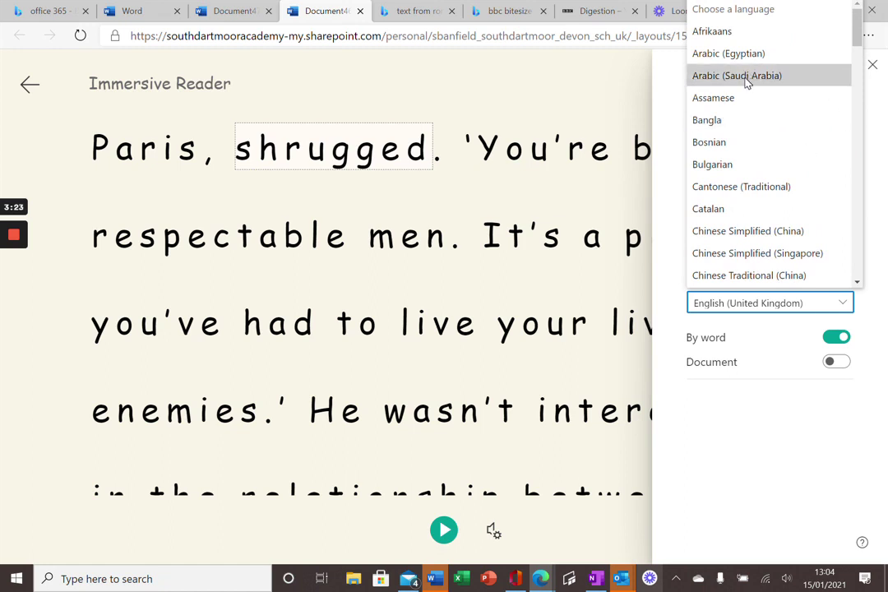
pyautogui.click(746, 79)
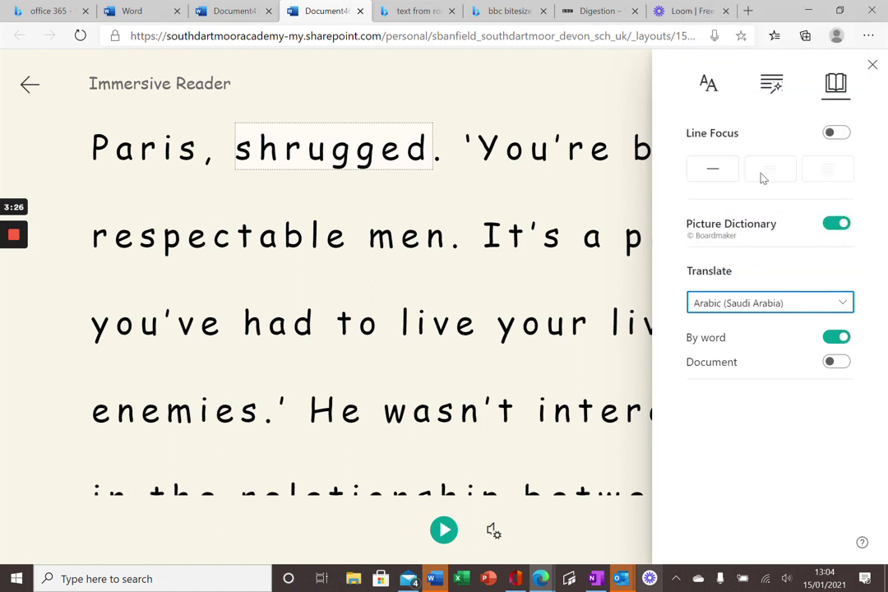
pyautogui.click(834, 365)
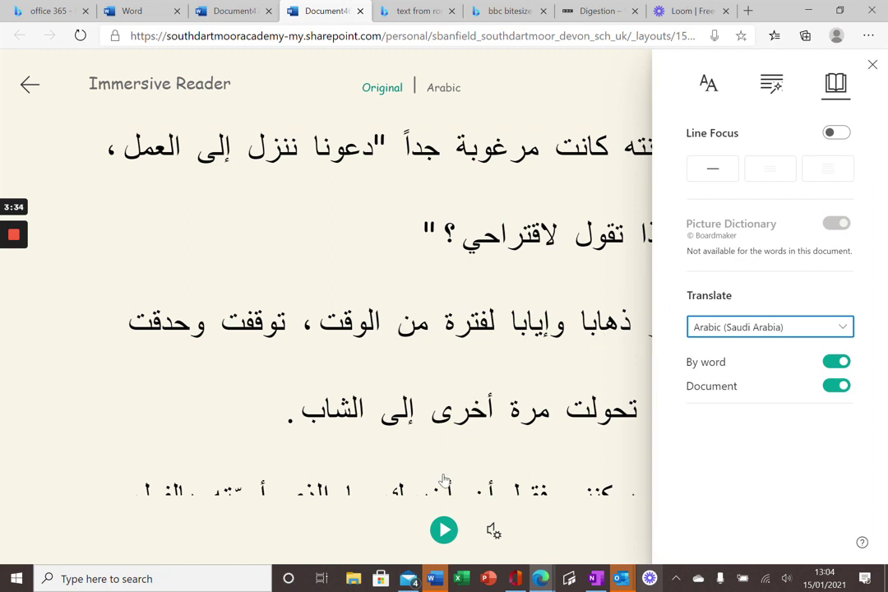
# - Play and stop the Arabic read-aloud, then set translation to English (United Kingdom)
pyautogui.click(444, 533)
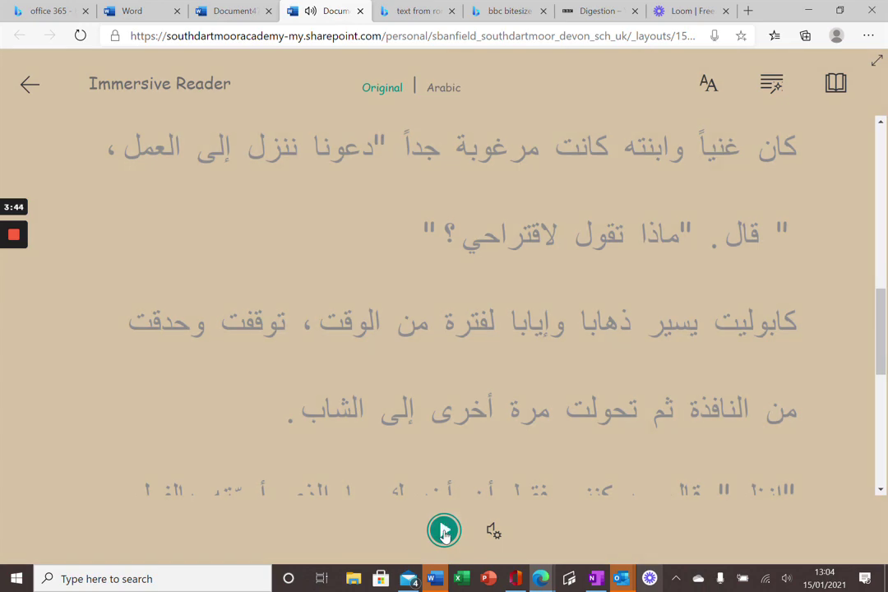
pyautogui.click(444, 533)
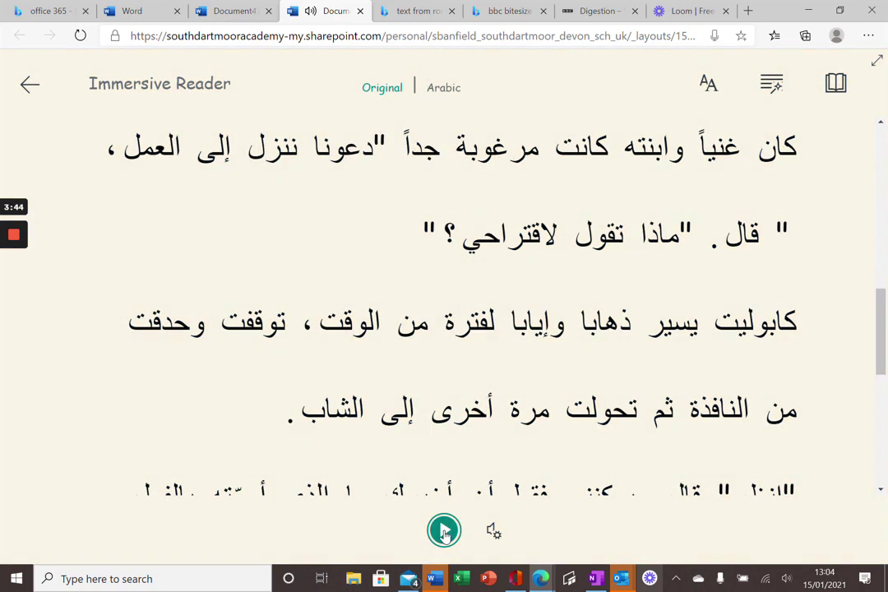
pyautogui.click(836, 92)
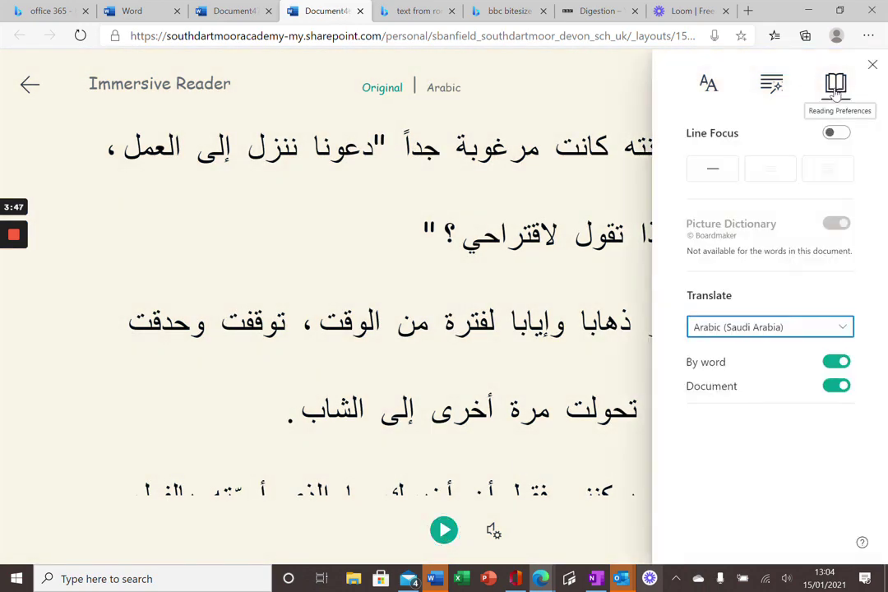
pyautogui.click(842, 327)
pyautogui.scroll(-6, 833, 229)
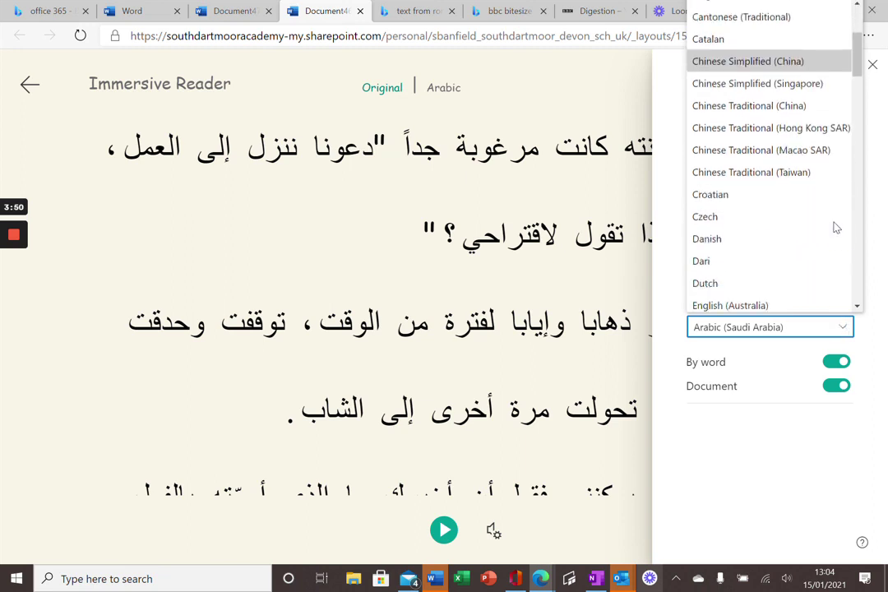
pyautogui.scroll(2, 835, 228)
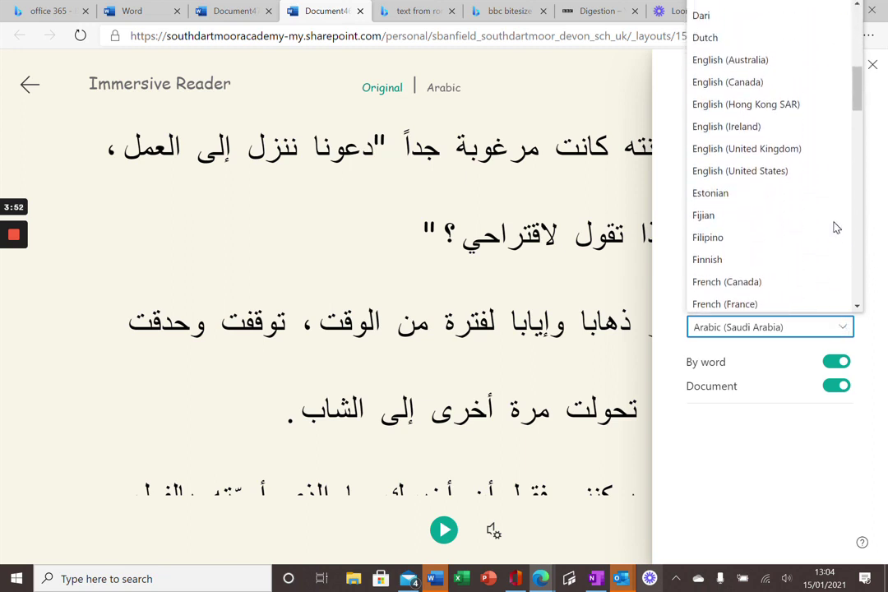
pyautogui.click(813, 155)
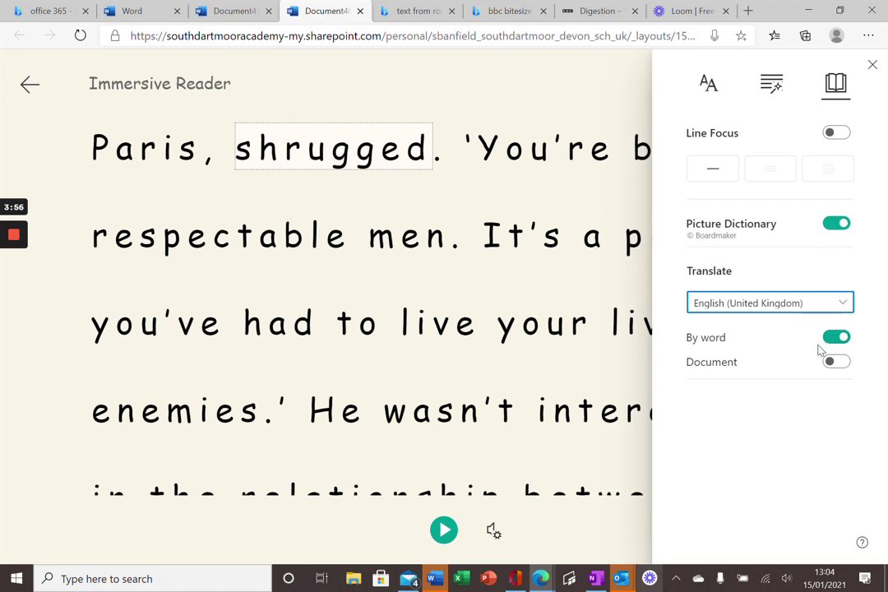
# - Close the reading preferences and exit Immersive Reader to Document46's editing view with the Home ribbon
pyautogui.click(873, 66)
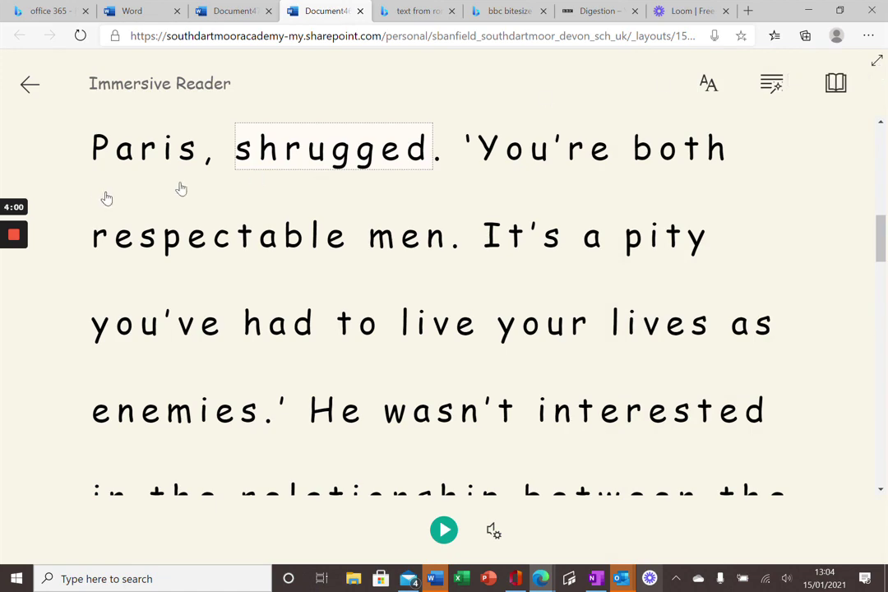
pyautogui.click(29, 86)
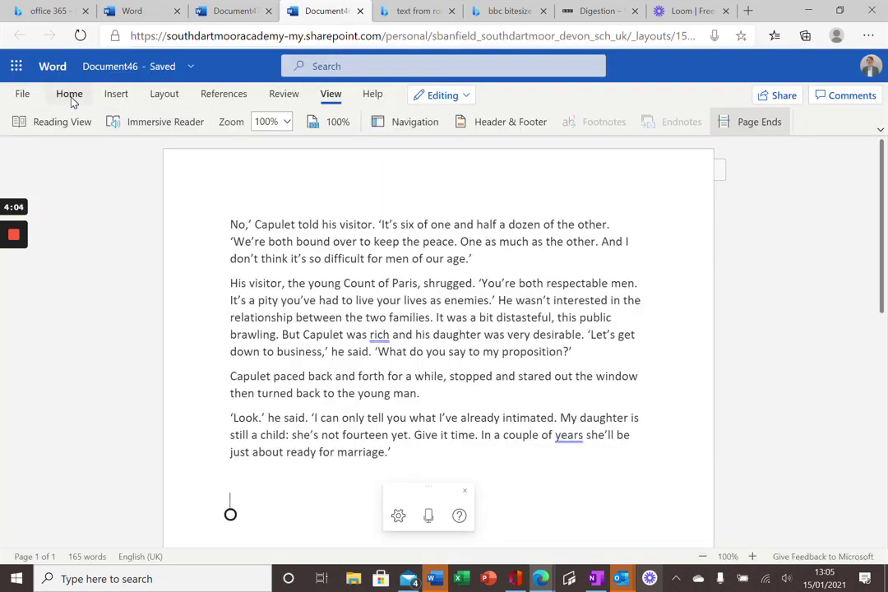
pyautogui.click(70, 95)
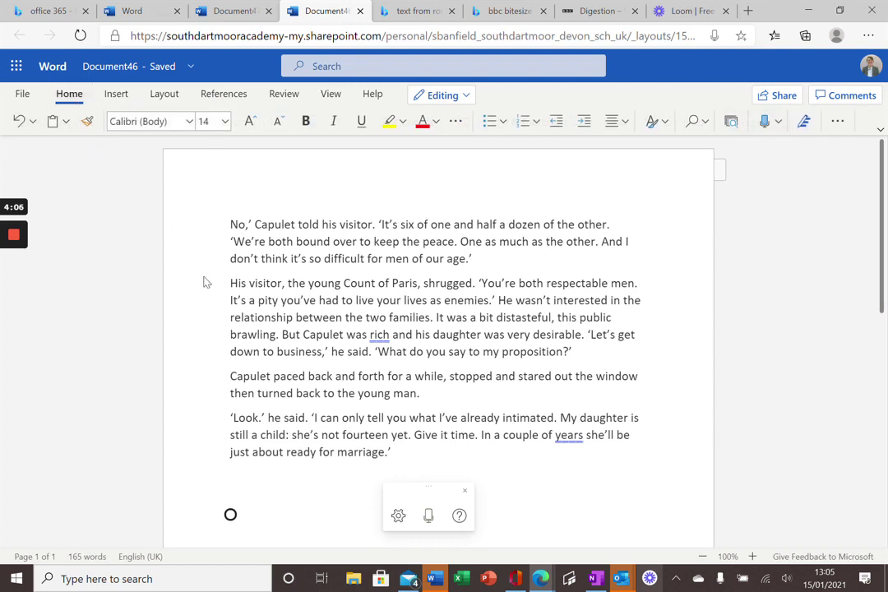
pyautogui.scroll(-1, 231, 514)
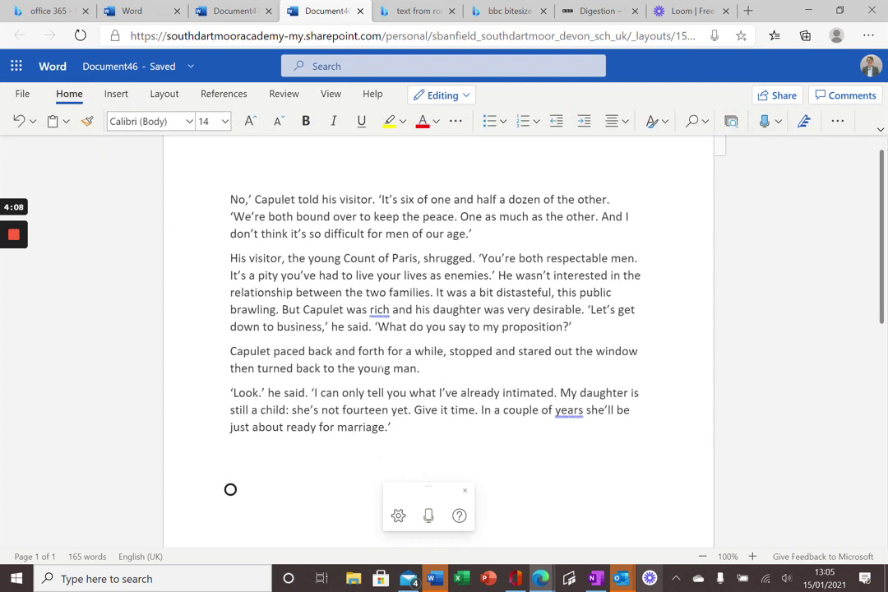
# - Dictate two paragraphs below the Capulet passage, ending with 'I'm sure you agree this is a really useful feature'
pyautogui.click(765, 121)
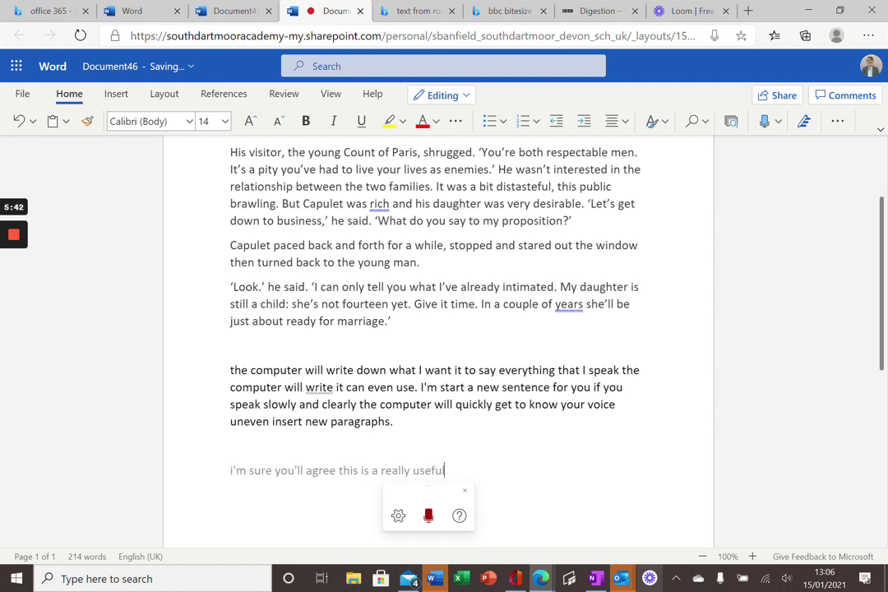
pyautogui.click(428, 516)
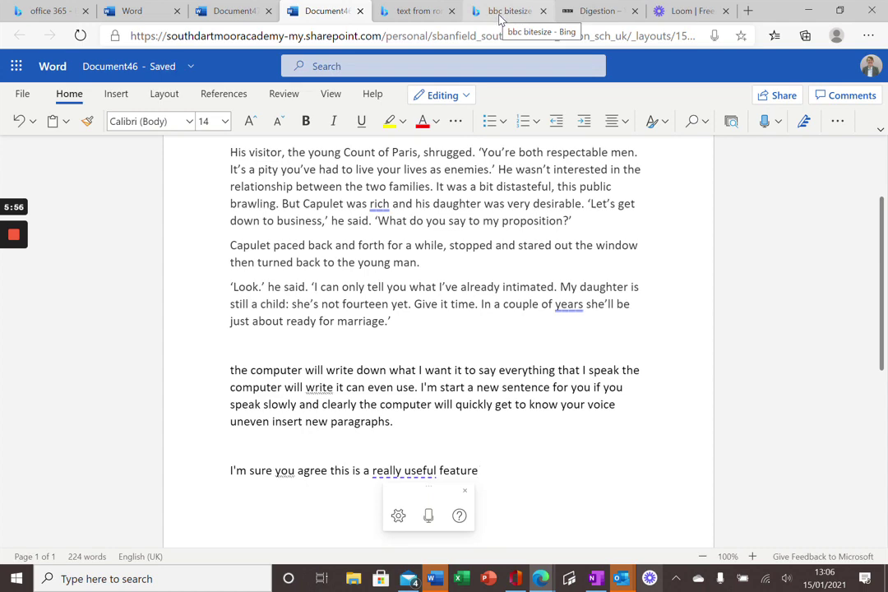
# - Switch through the bbc bitesize Bing results tab to the BBC Bitesize Digestion article tab
pyautogui.click(499, 18)
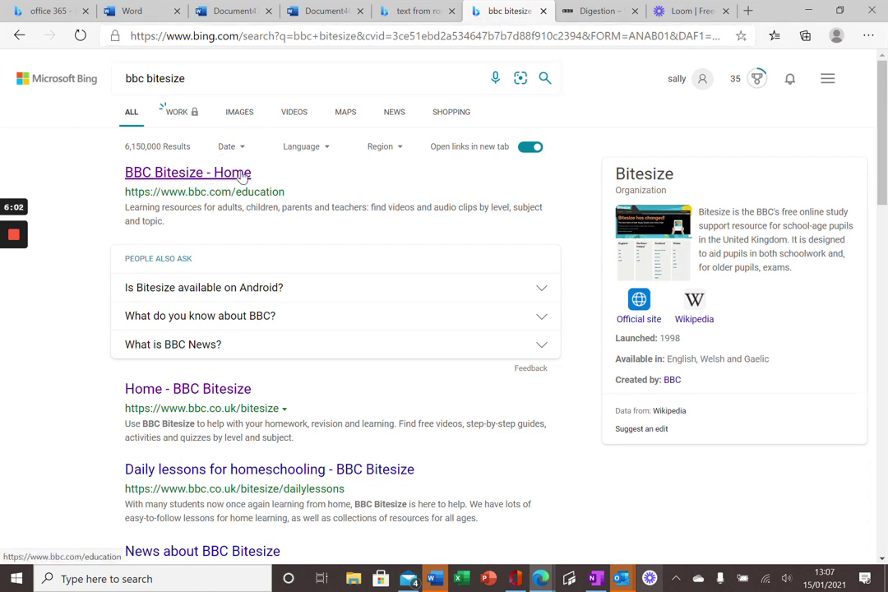
pyautogui.click(598, 11)
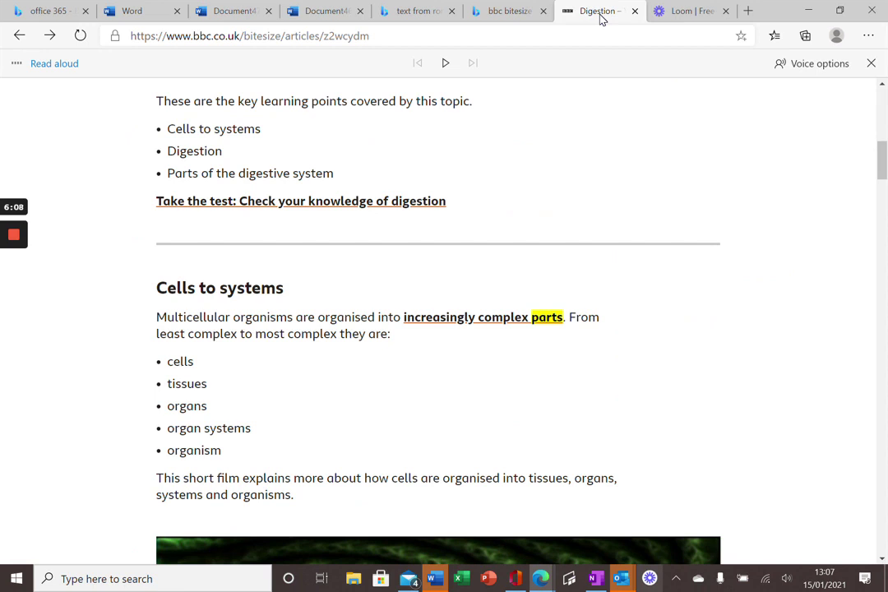
# - Have Edge Read aloud the Digestion article through Cells to systems, pausing at 'explains'
pyautogui.click(870, 37)
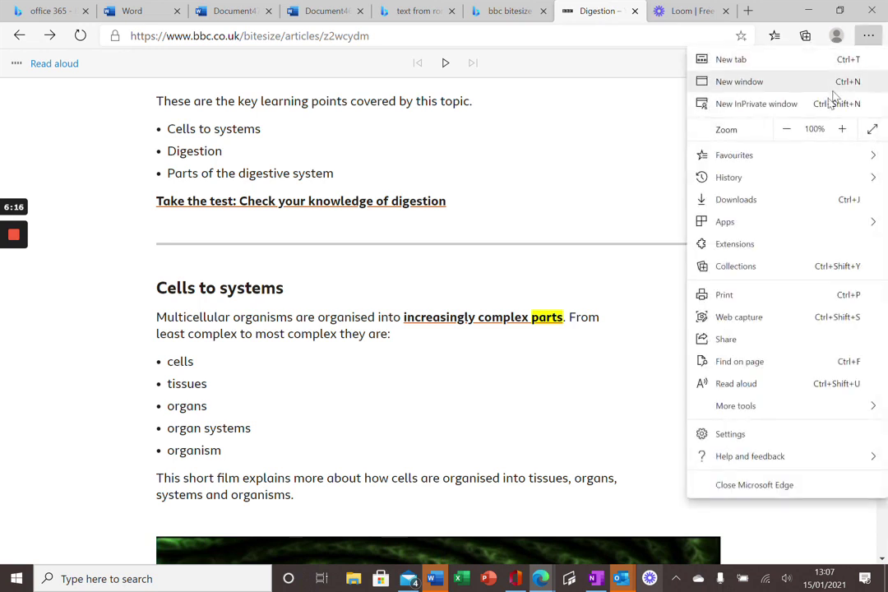
pyautogui.click(744, 384)
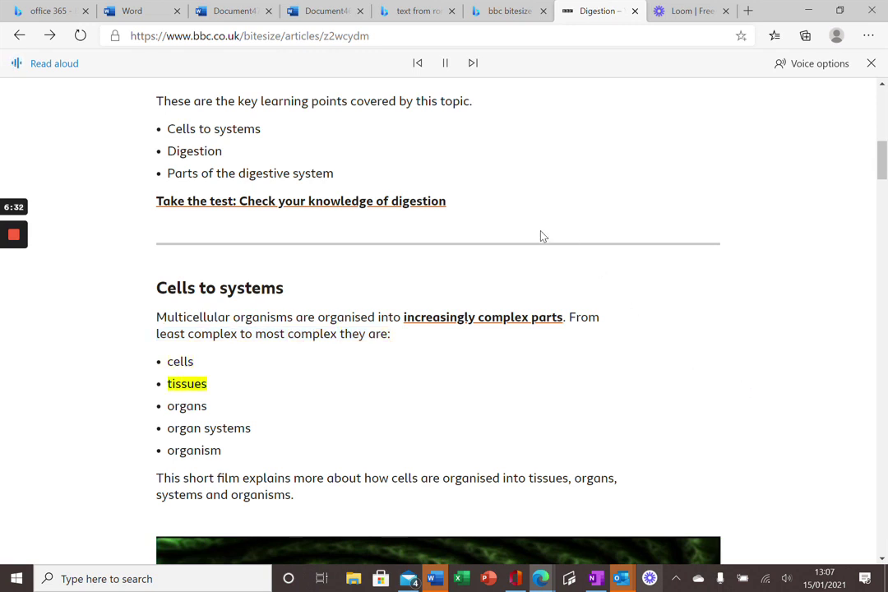
pyautogui.click(447, 65)
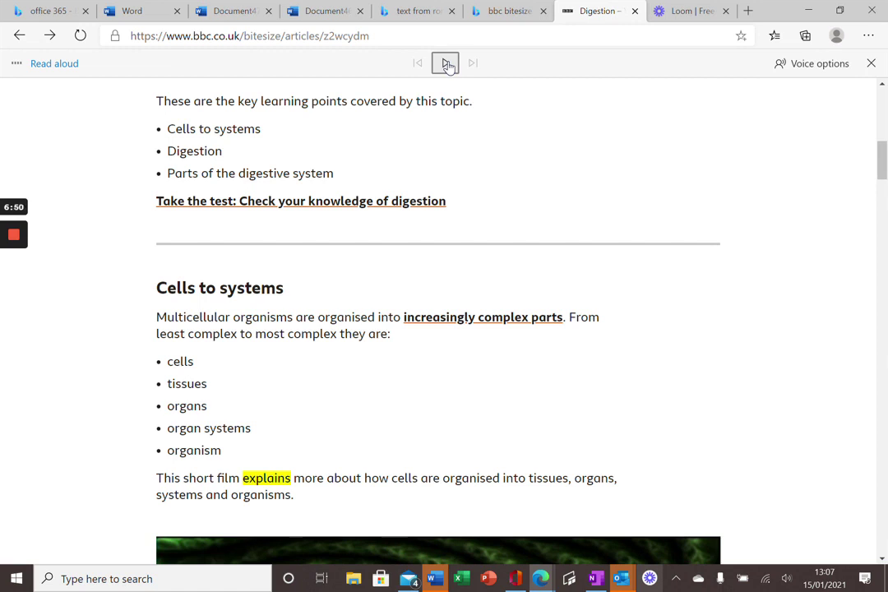
# - Check Document46's View and Home ribbons, then open Settings and more on the Digestion article
pyautogui.click(333, 17)
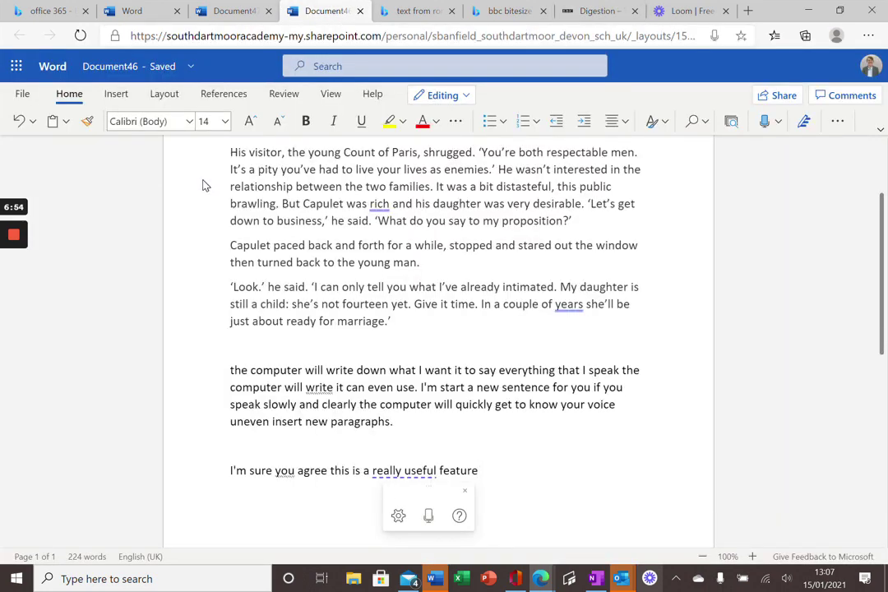
pyautogui.click(331, 95)
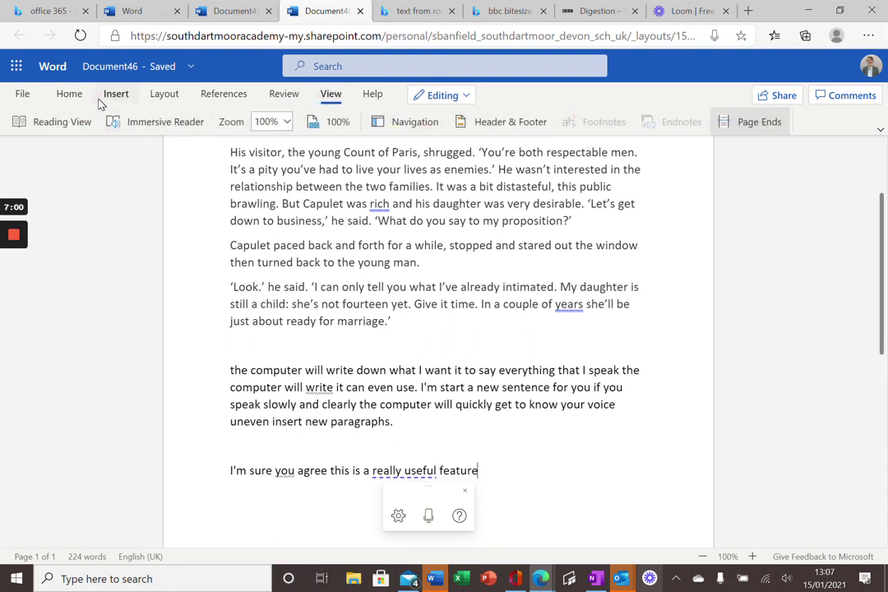
pyautogui.click(69, 95)
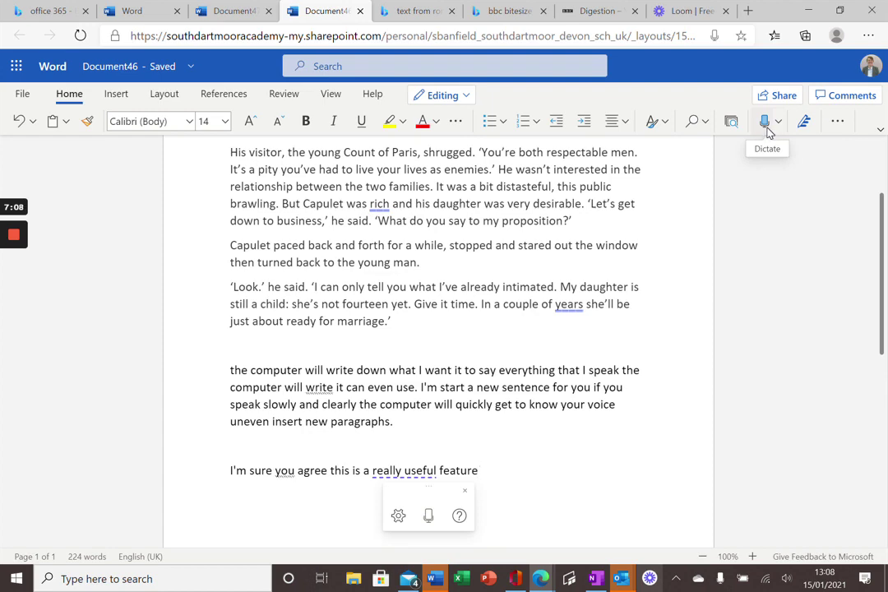
pyautogui.click(608, 18)
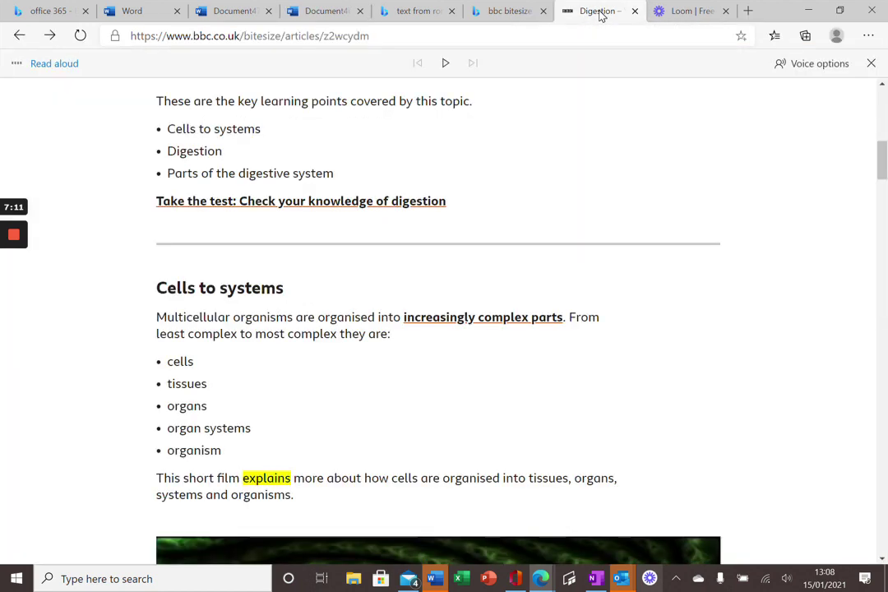
pyautogui.click(868, 34)
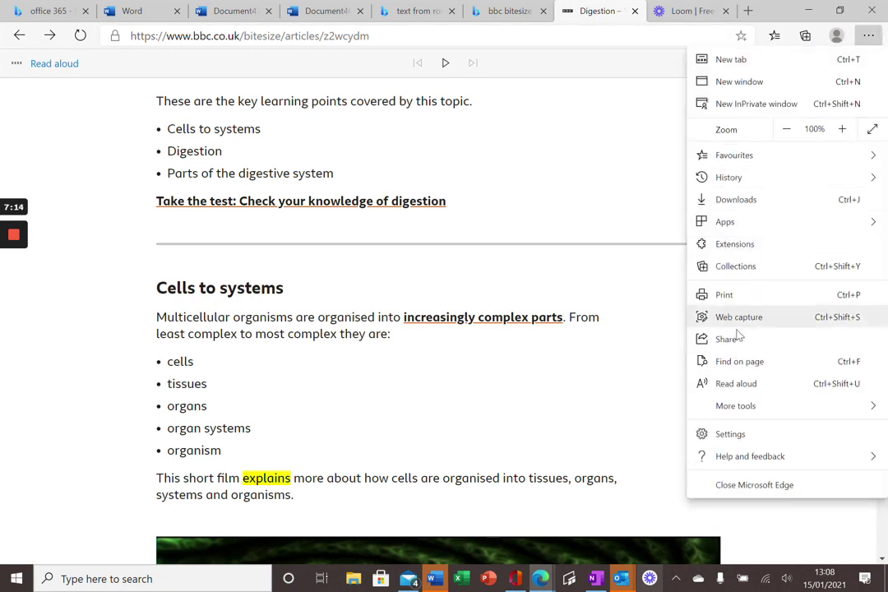